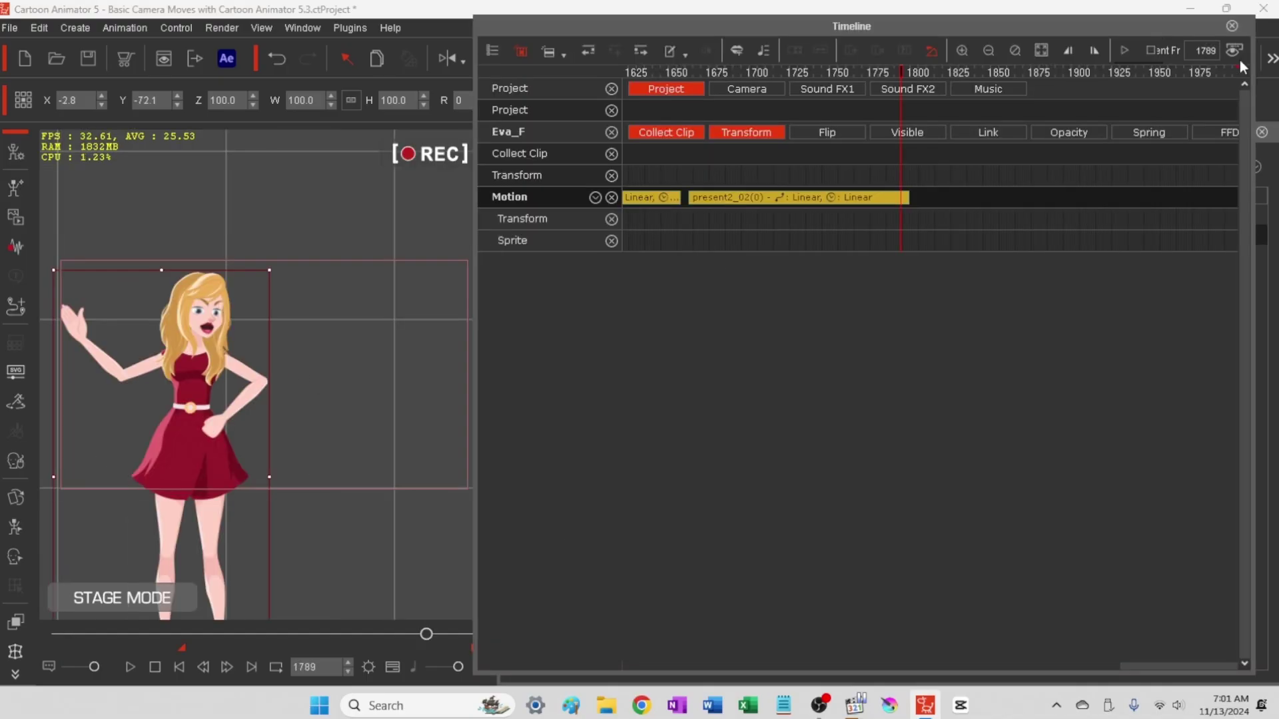
Close the floating Timeline window
{"action": "left_click", "coordinate": [1232, 26]}
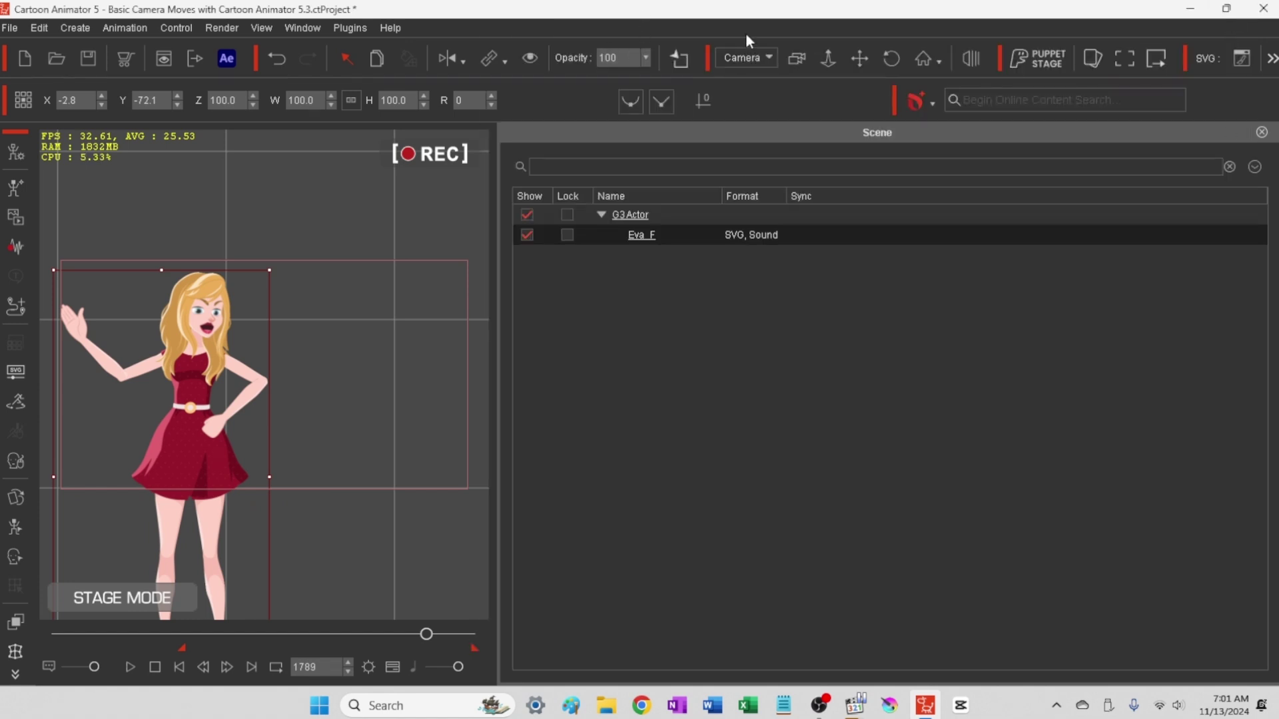
Make the camera Orthographic, push it closer to Eva at frame 414, then rewind to frame 0
{"action": "left_click", "coordinate": [793, 56]}
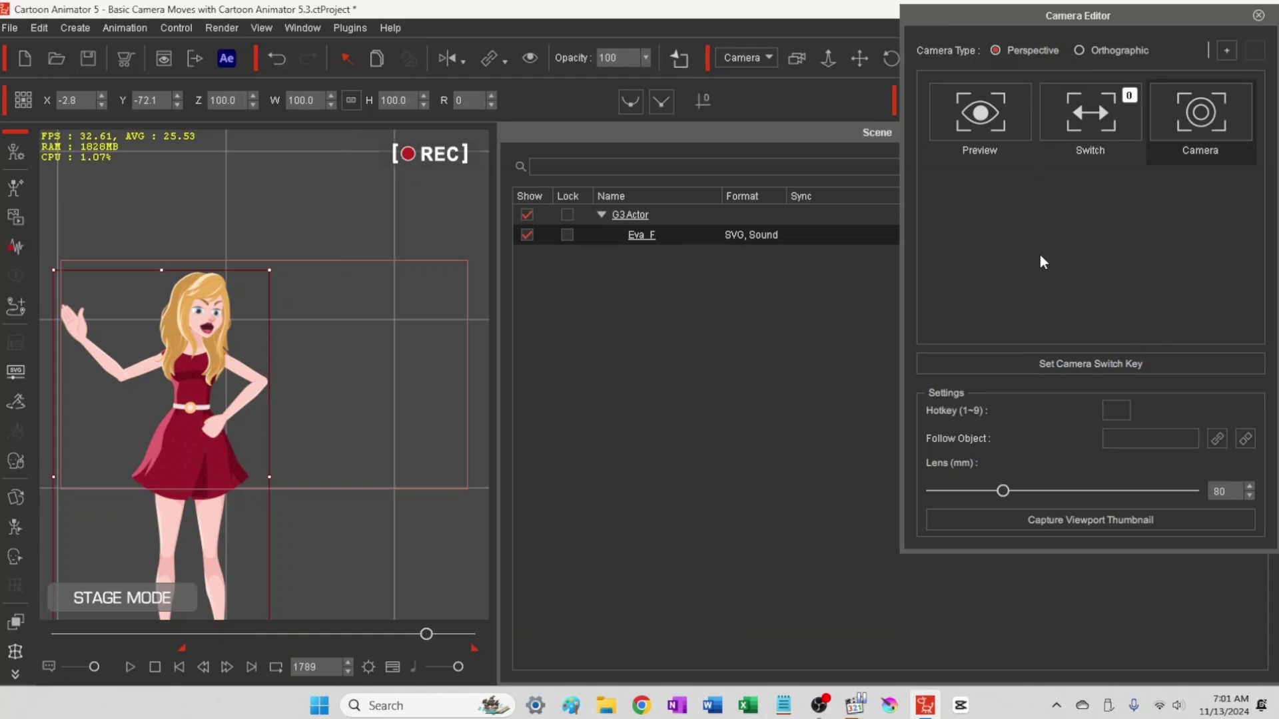
{"action": "left_click", "coordinate": [1080, 51]}
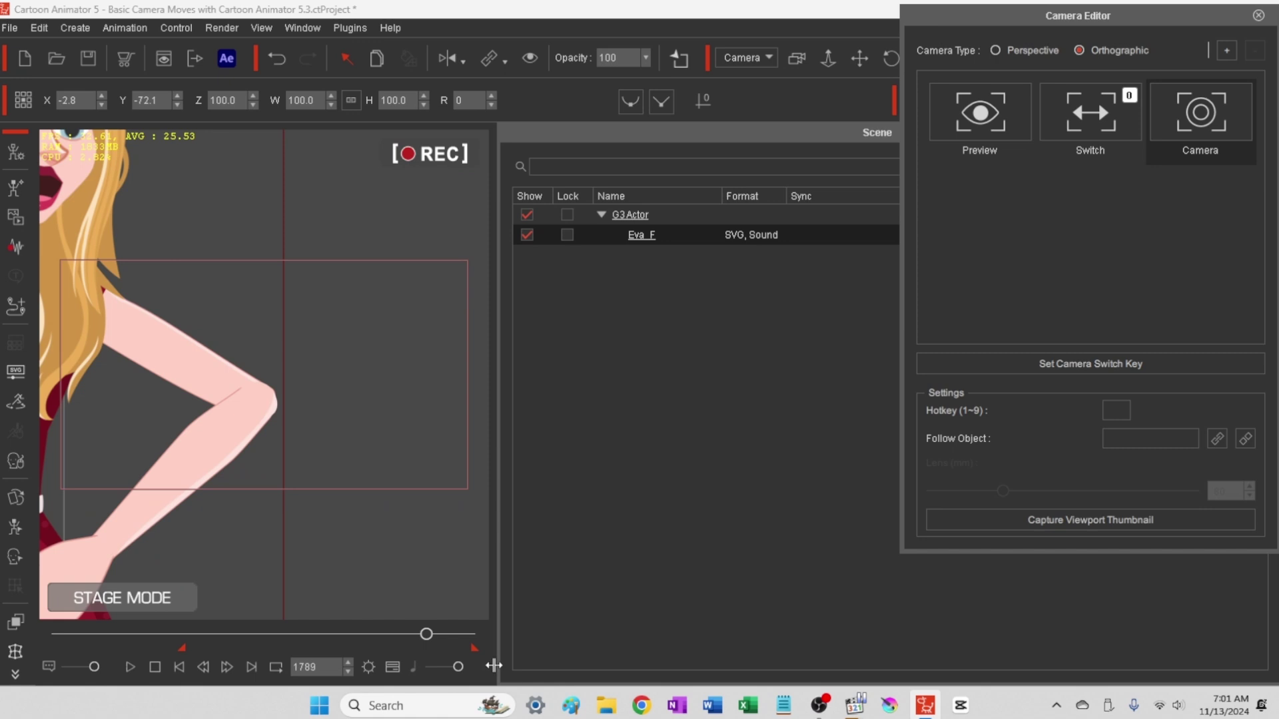
{"action": "left_click_drag", "start_coordinate": [426, 634], "coordinate": [132, 641]}
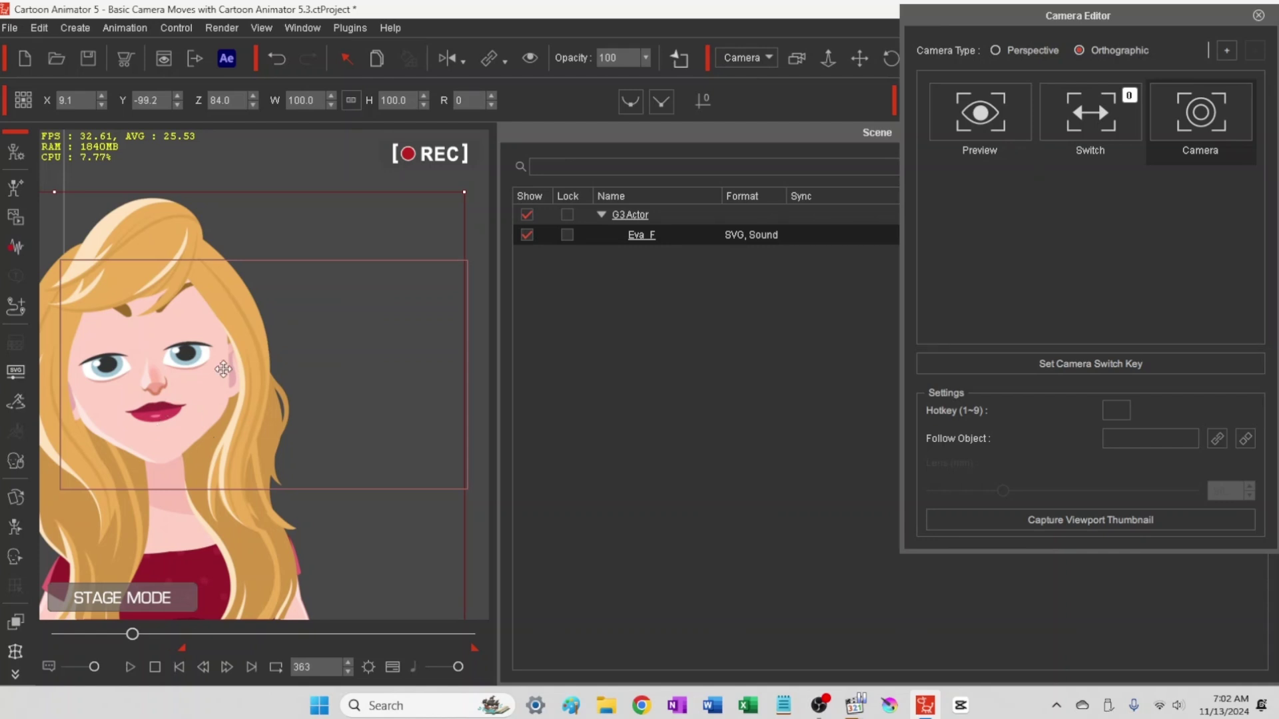
{"action": "left_click_drag", "start_coordinate": [187, 409], "coordinate": [167, 445]}
{"action": "left_click_drag", "start_coordinate": [131, 638], "coordinate": [182, 651]}
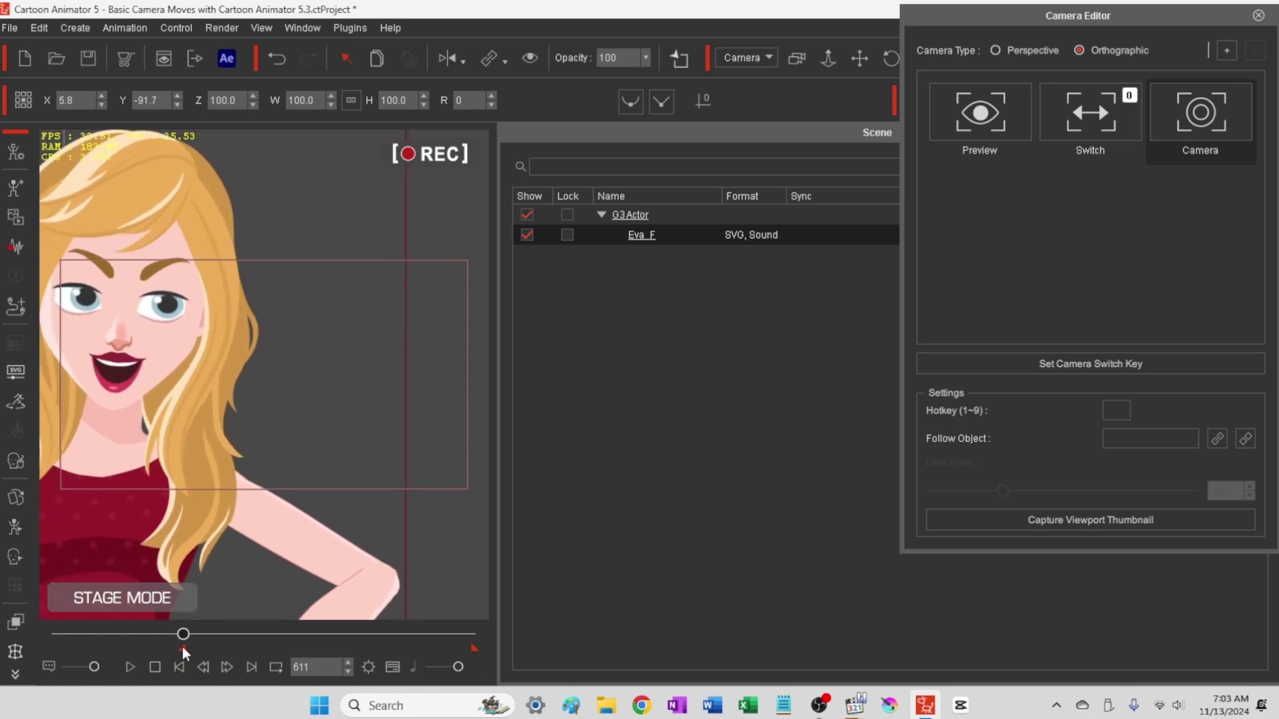
Switch the camera back to Perspective
{"action": "left_click", "coordinate": [996, 50]}
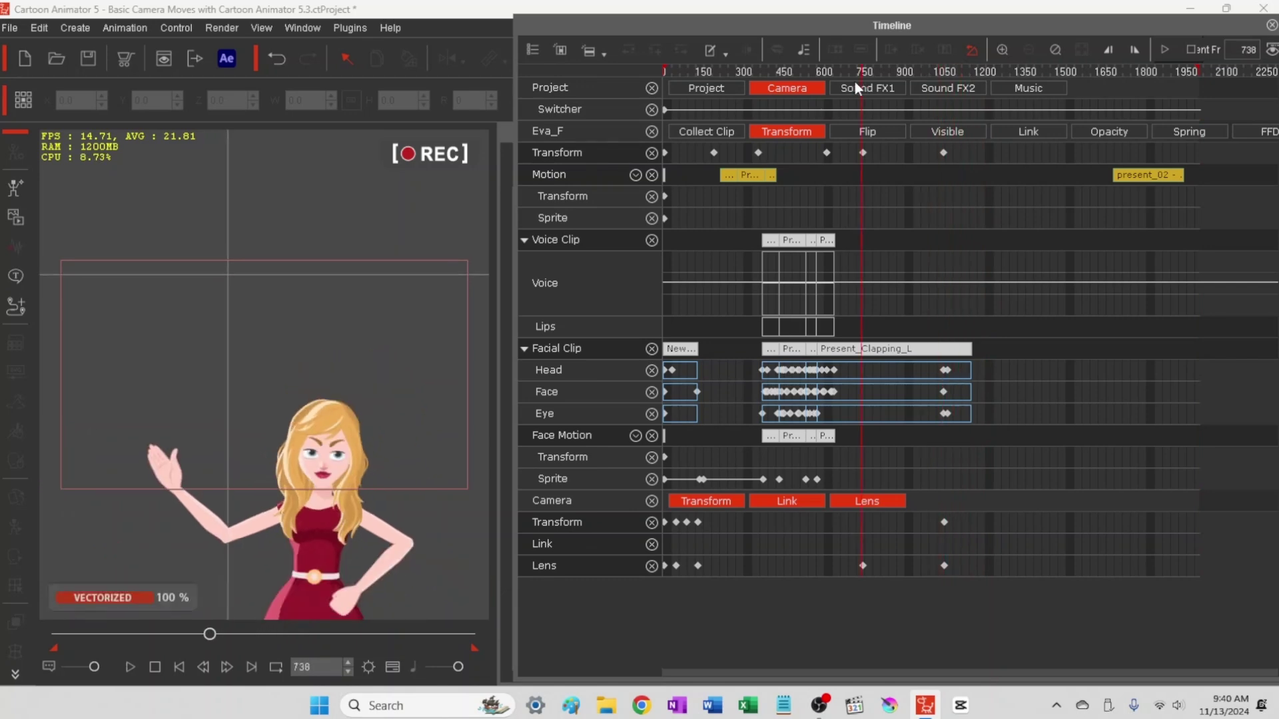
Stop playback, move to frame 1356 and turn Eva's head toward her left
{"action": "left_click", "coordinate": [803, 82]}
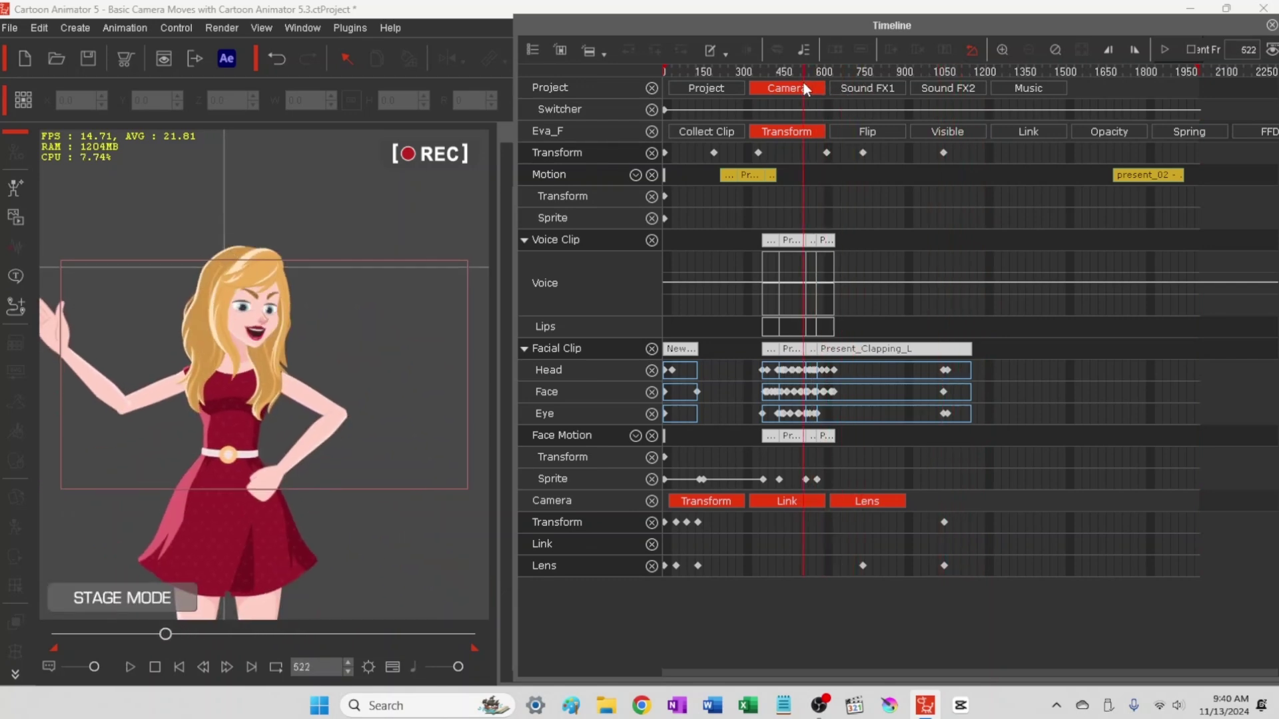
{"action": "left_click_drag", "start_coordinate": [804, 82], "coordinate": [806, 83]}
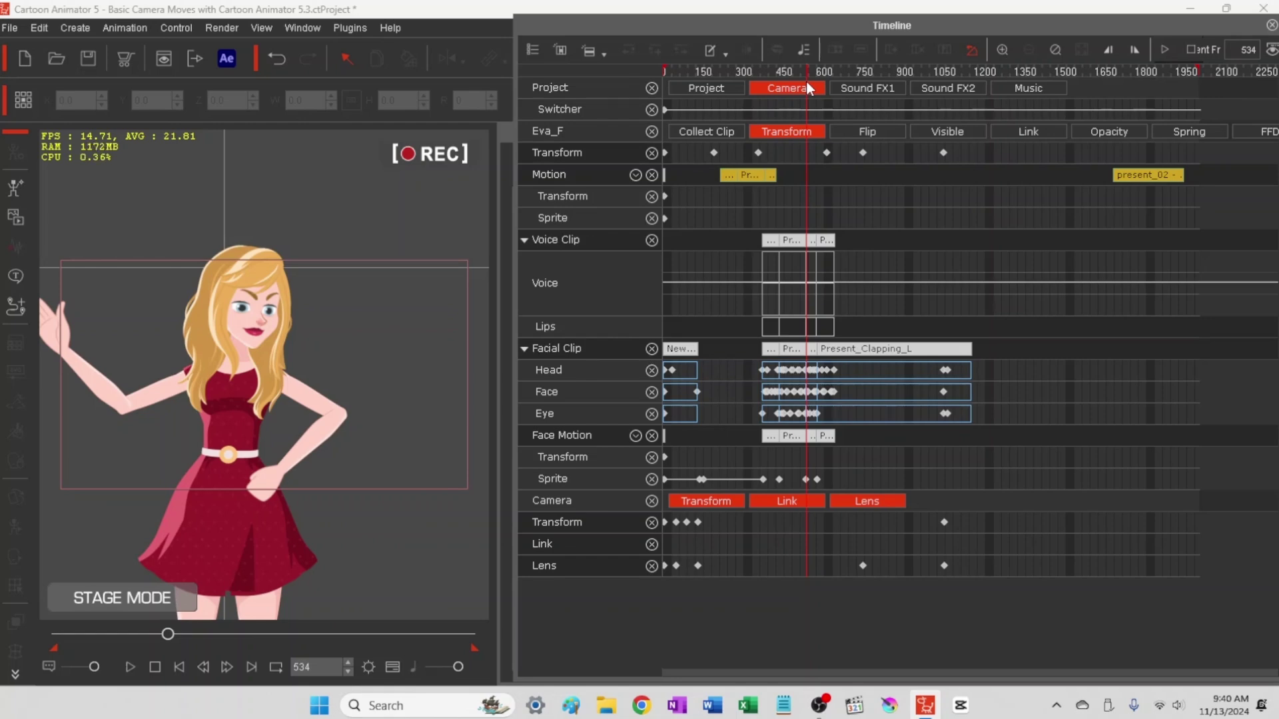
{"action": "left_click_drag", "start_coordinate": [806, 81], "coordinate": [840, 82]}
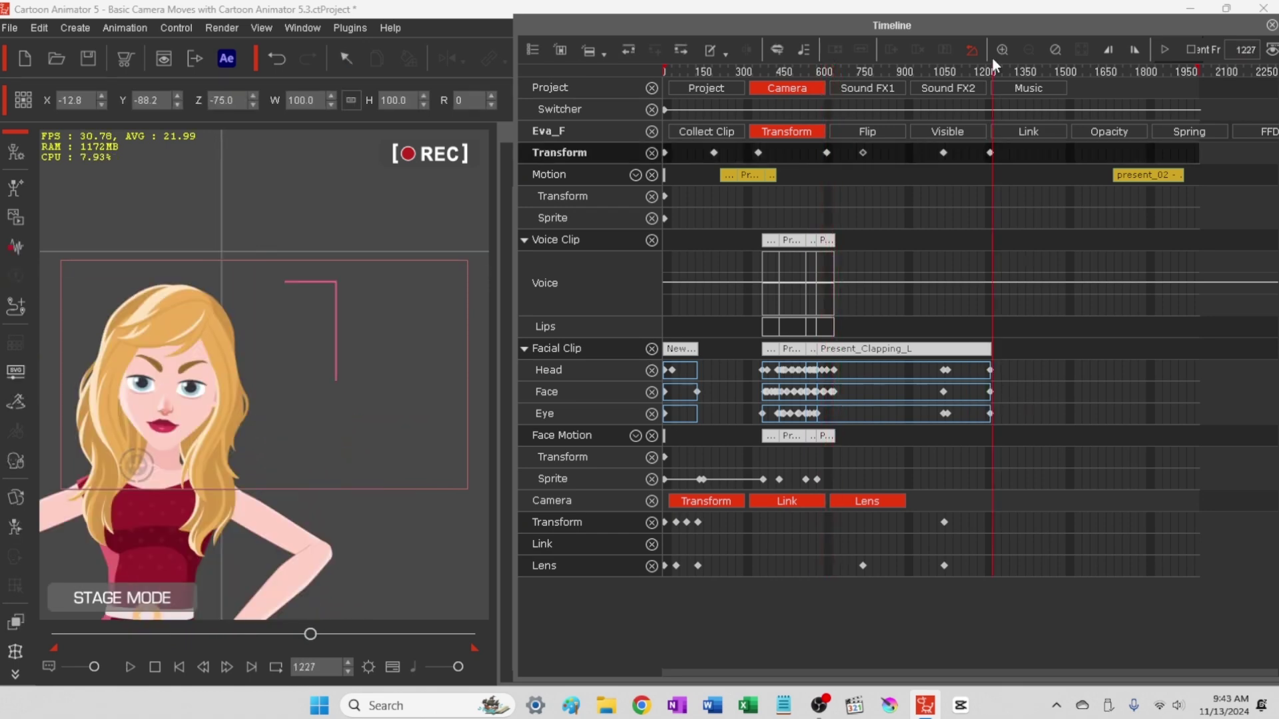
{"action": "left_click_drag", "start_coordinate": [992, 57], "coordinate": [1027, 67]}
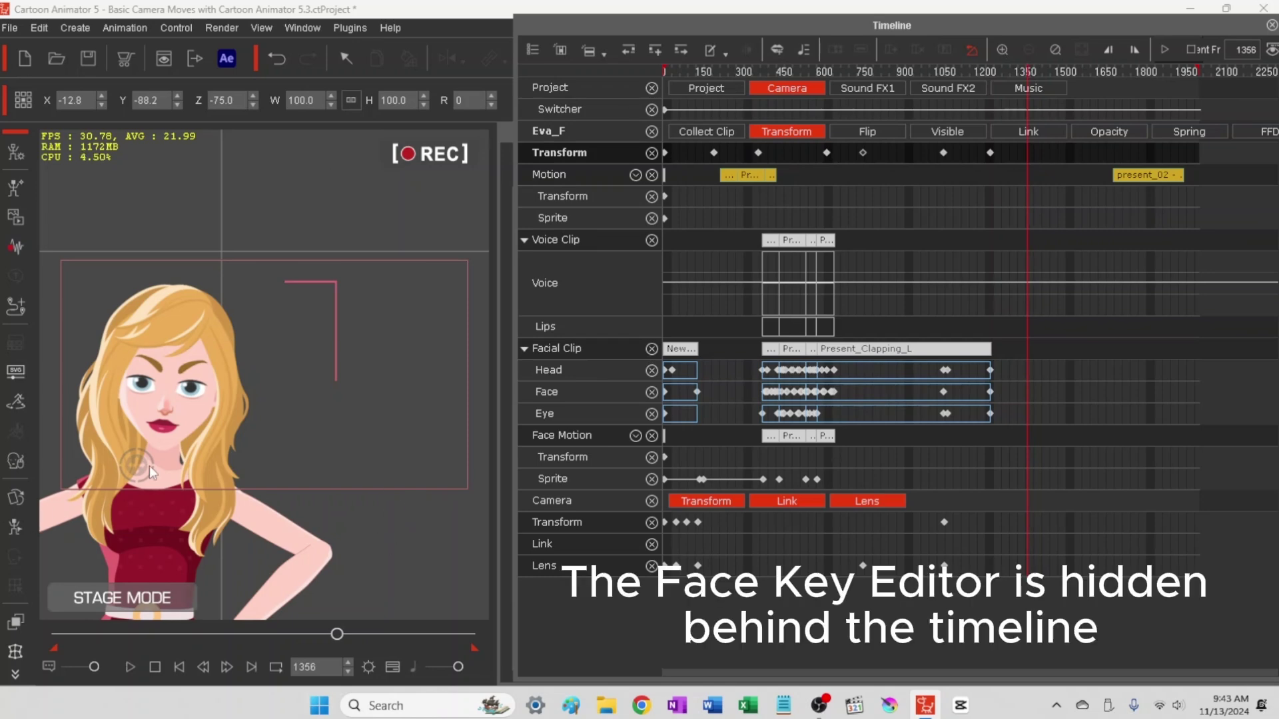
{"action": "mouse_move", "coordinate": [150, 472]}
{"action": "left_mouse_down"}
{"action": "mouse_move", "coordinate": [556, 452]}
{"action": "mouse_move", "coordinate": [428, 591]}
{"action": "mouse_move", "coordinate": [474, 634]}
{"action": "left_mouse_up"}
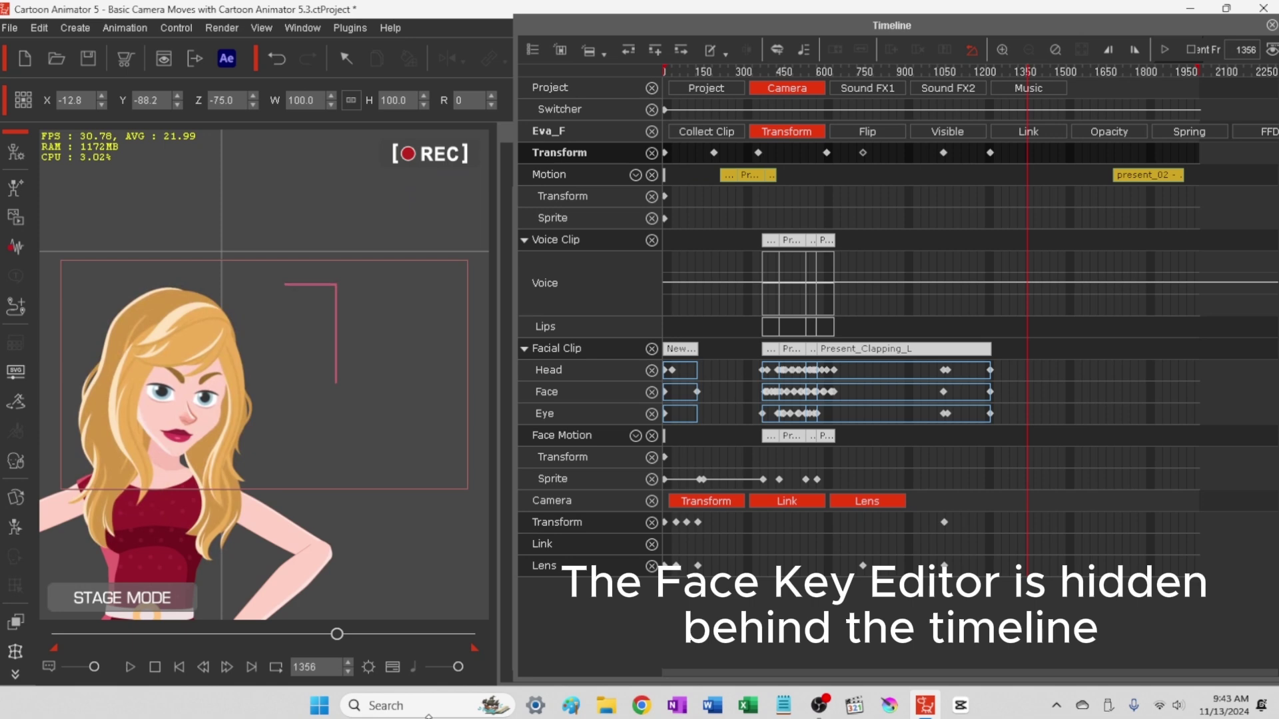
Extend the clapping facial clip to frame 1356 and shift Eva's eyes slightly
{"action": "left_click", "coordinate": [190, 400]}
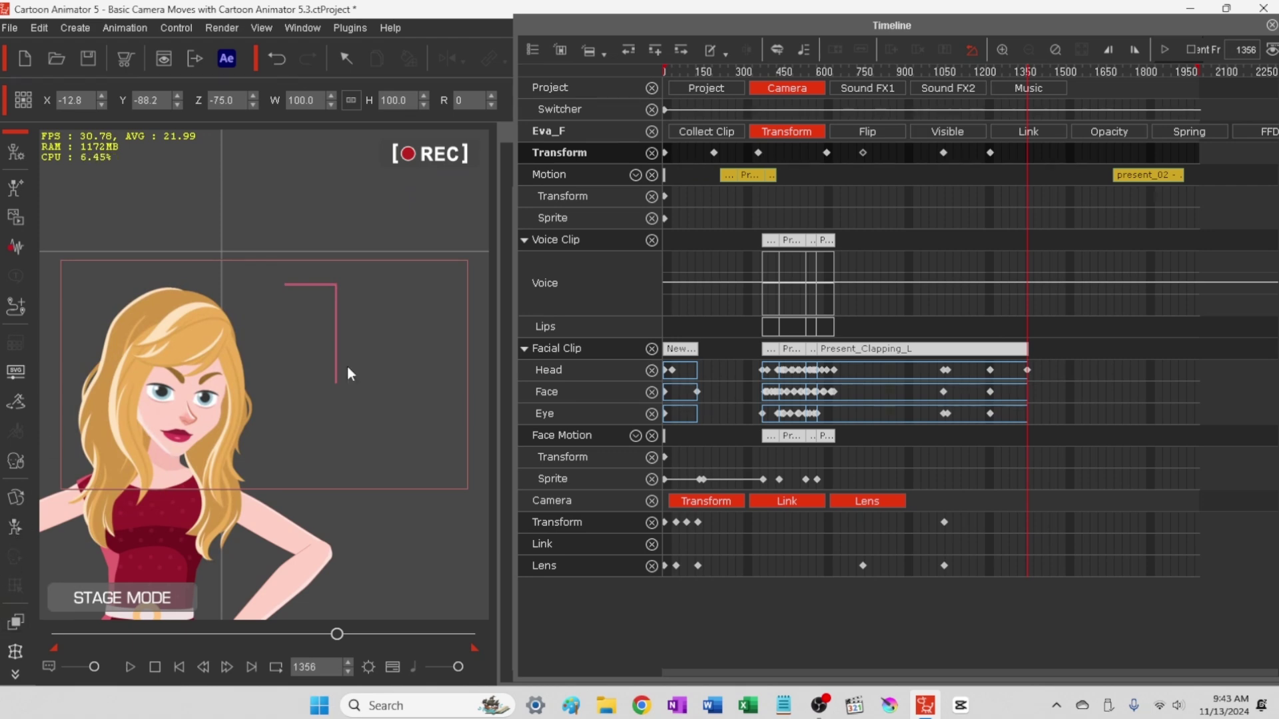
{"action": "key", "text": "F3"}
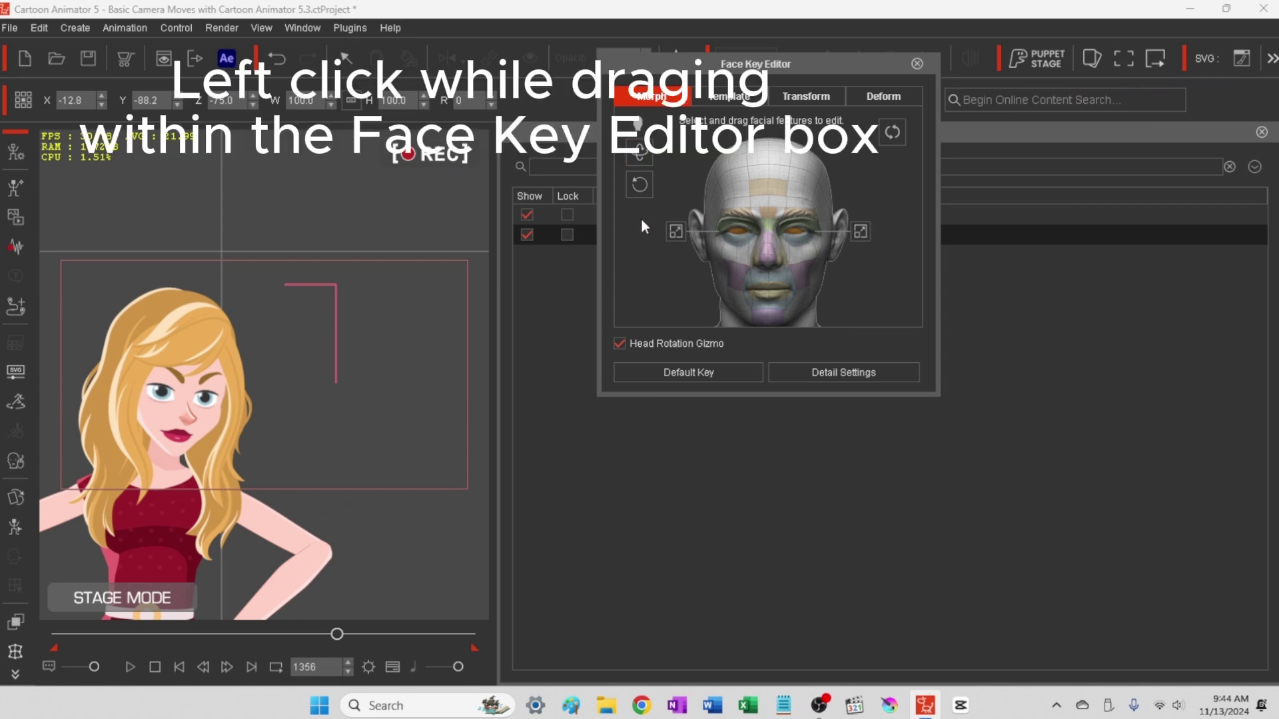
{"action": "left_click_drag", "start_coordinate": [640, 247], "coordinate": [501, 338]}
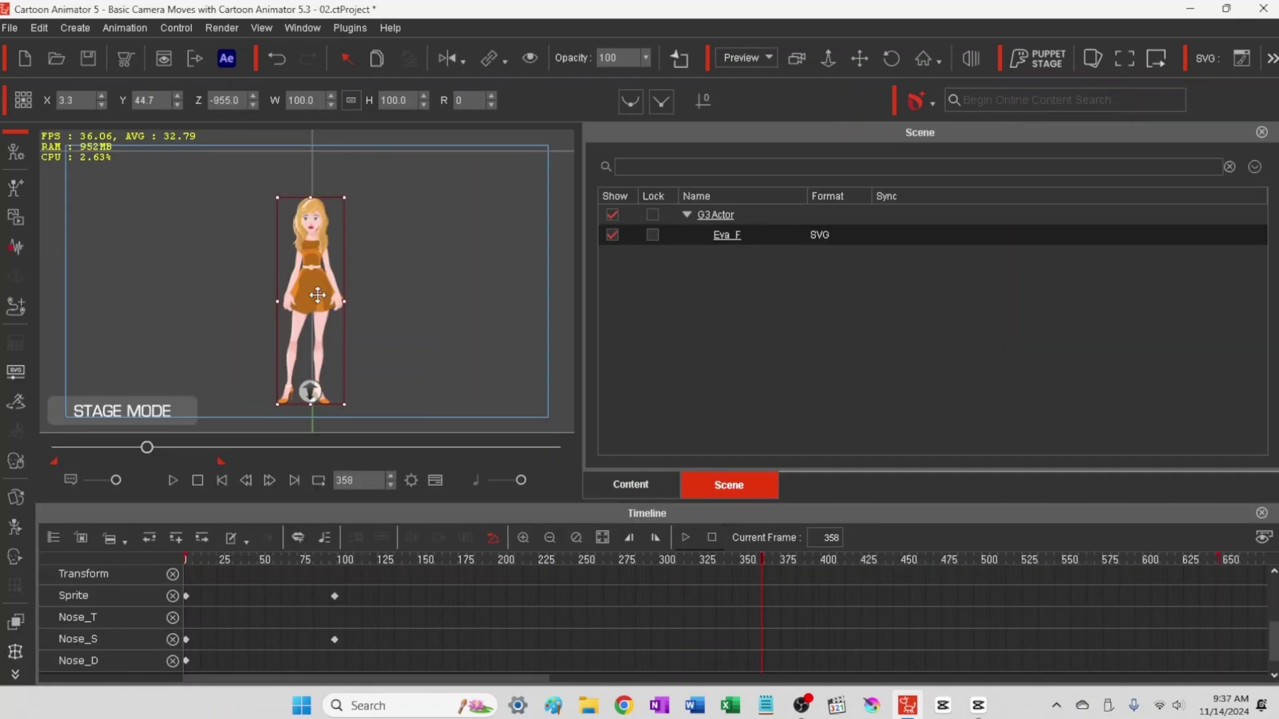
Remove all of Eva's existing object animation and move the playhead back to frame 281
{"action": "right_click", "coordinate": [317, 293]}
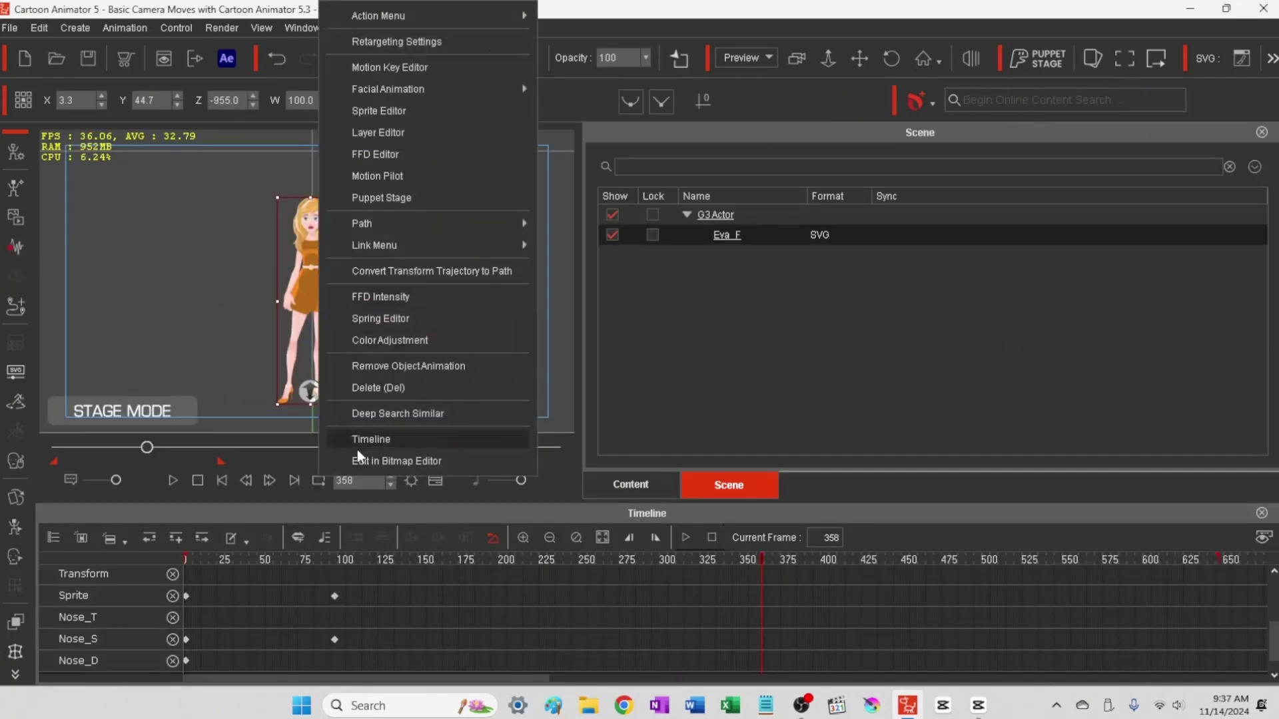
{"action": "left_click", "coordinate": [388, 370]}
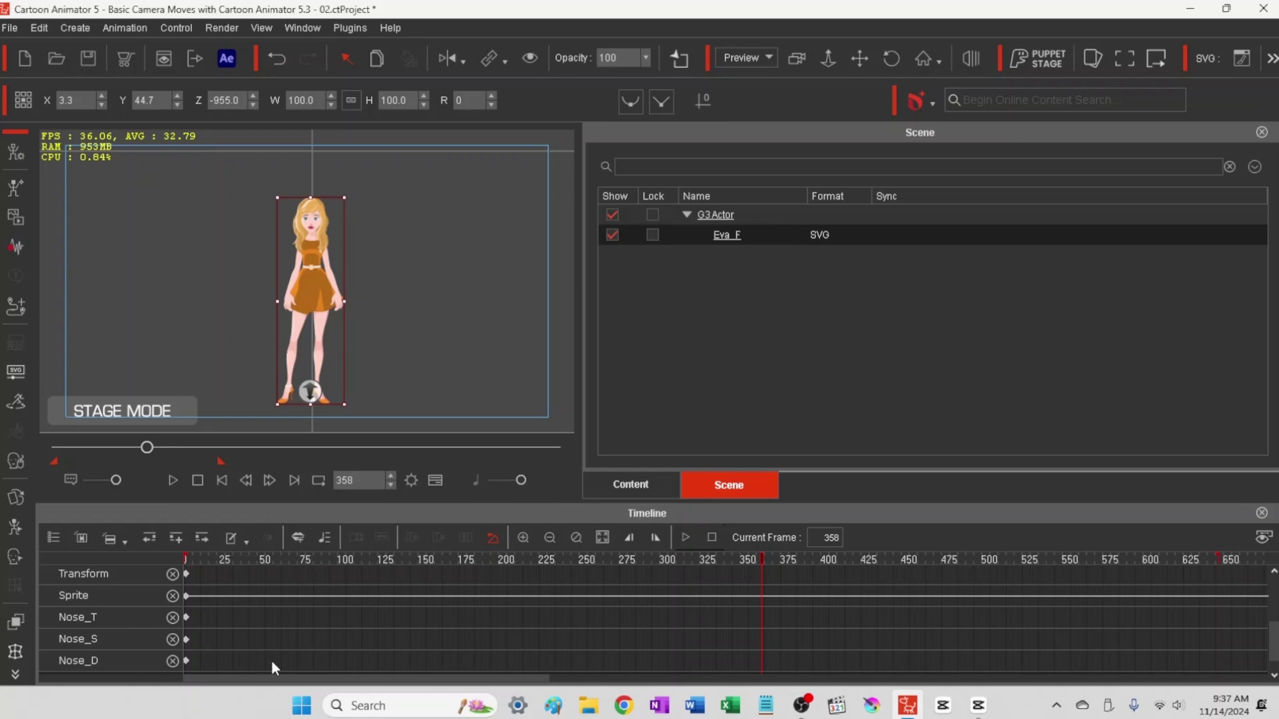
{"action": "scroll", "coordinate": [253, 625], "scroll_direction": "up", "scroll_amount": 1}
{"action": "scroll", "coordinate": [251, 620], "scroll_direction": "up", "scroll_amount": 2}
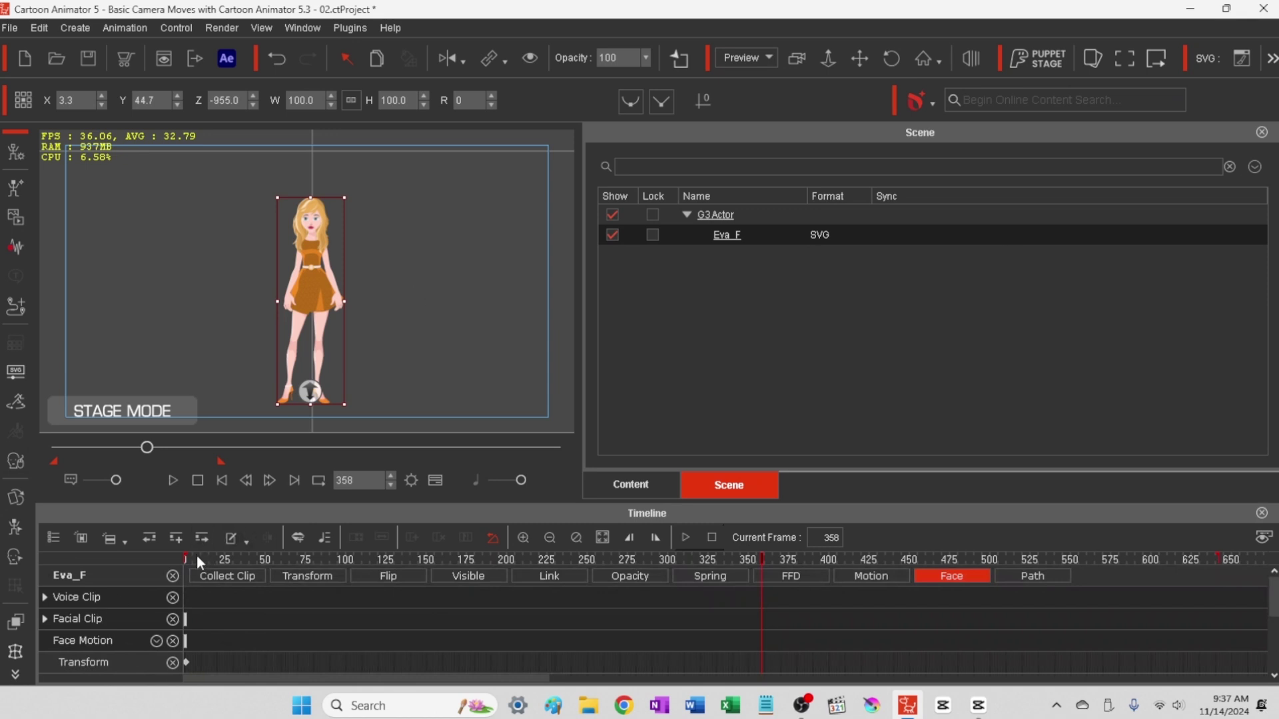
{"action": "left_click_drag", "start_coordinate": [198, 558], "coordinate": [45, 590]}
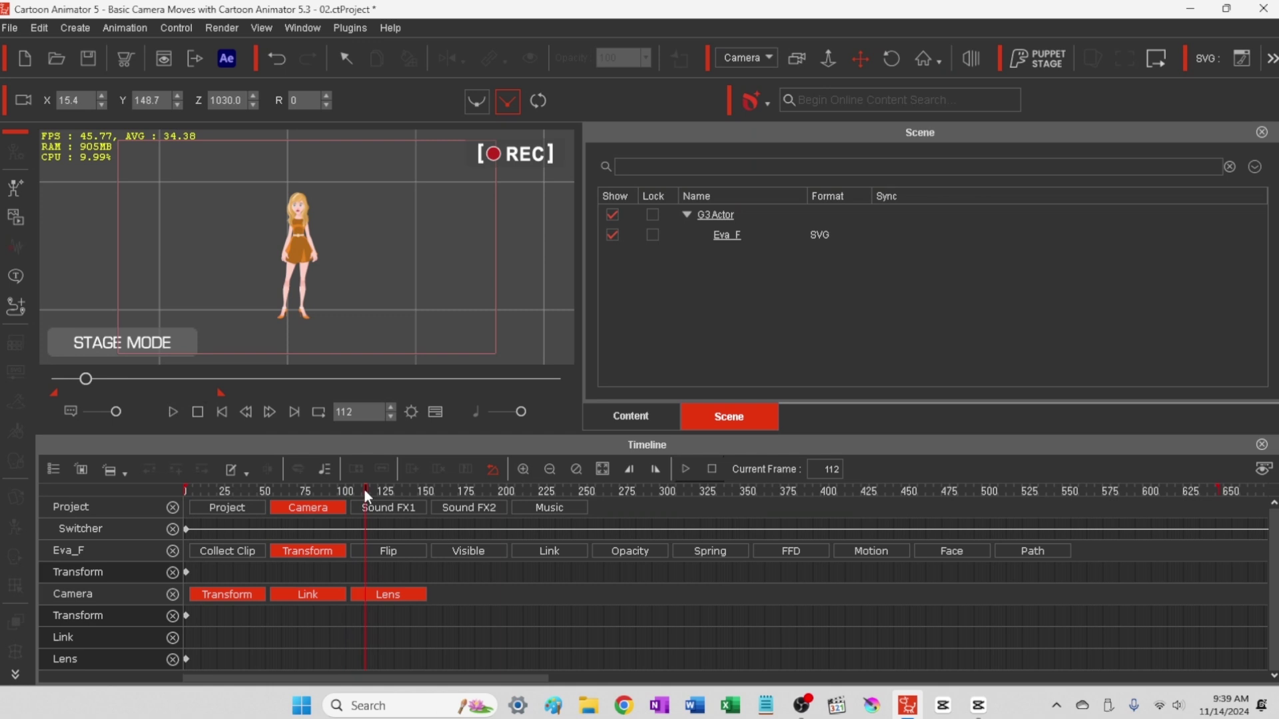
At frame 0, zoom the camera in on the full-body view
{"action": "left_click_drag", "start_coordinate": [365, 489], "coordinate": [102, 477]}
{"action": "scroll", "coordinate": [307, 233], "scroll_direction": "up", "scroll_amount": 3}
{"action": "scroll", "coordinate": [307, 237], "scroll_direction": "up", "scroll_amount": 6}
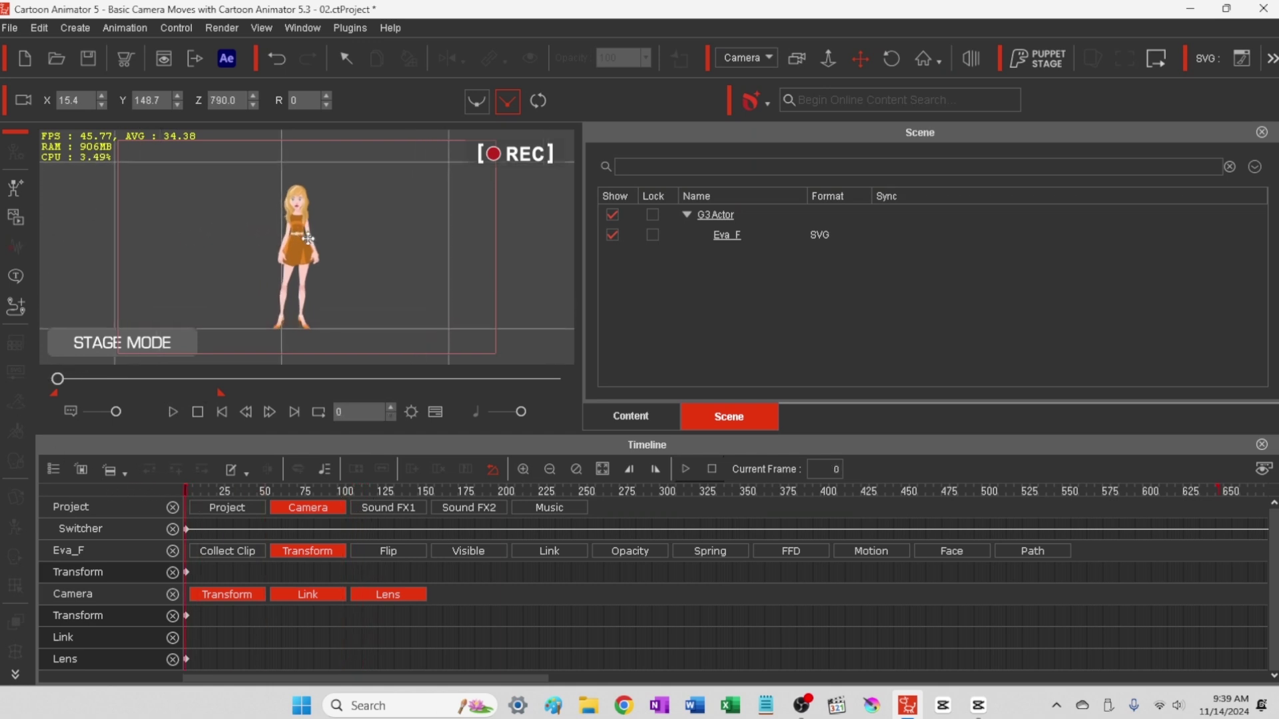
{"action": "scroll", "coordinate": [306, 245], "scroll_direction": "up", "scroll_amount": 4}
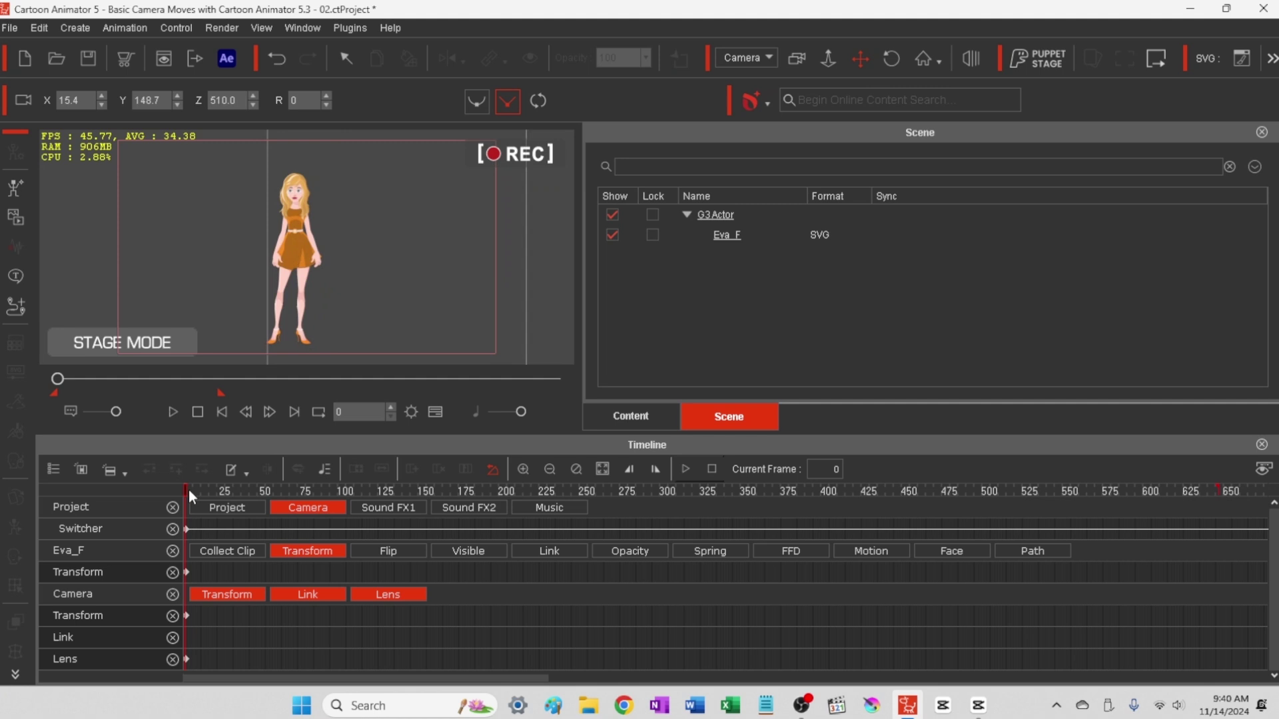
Near frame 26, zoom and pan the camera to frame Eva's upper body, then preview
{"action": "left_click_drag", "start_coordinate": [189, 489], "coordinate": [227, 490]}
{"action": "mouse_move", "coordinate": [380, 229]}
{"action": "left_mouse_down"}
{"action": "mouse_move", "coordinate": [474, 250]}
{"action": "mouse_move", "coordinate": [526, 291]}
{"action": "mouse_move", "coordinate": [507, 234]}
{"action": "mouse_move", "coordinate": [530, 237]}
{"action": "left_mouse_up"}
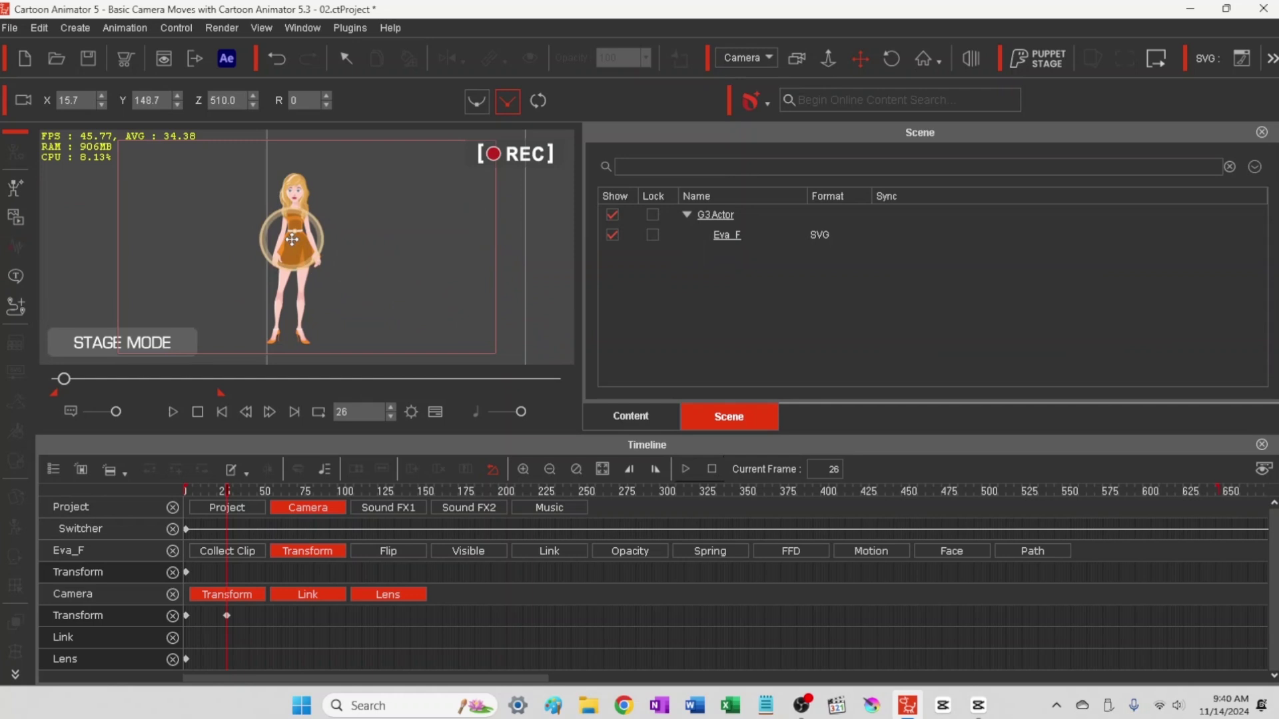
{"action": "scroll", "coordinate": [297, 233], "scroll_direction": "up", "scroll_amount": 5}
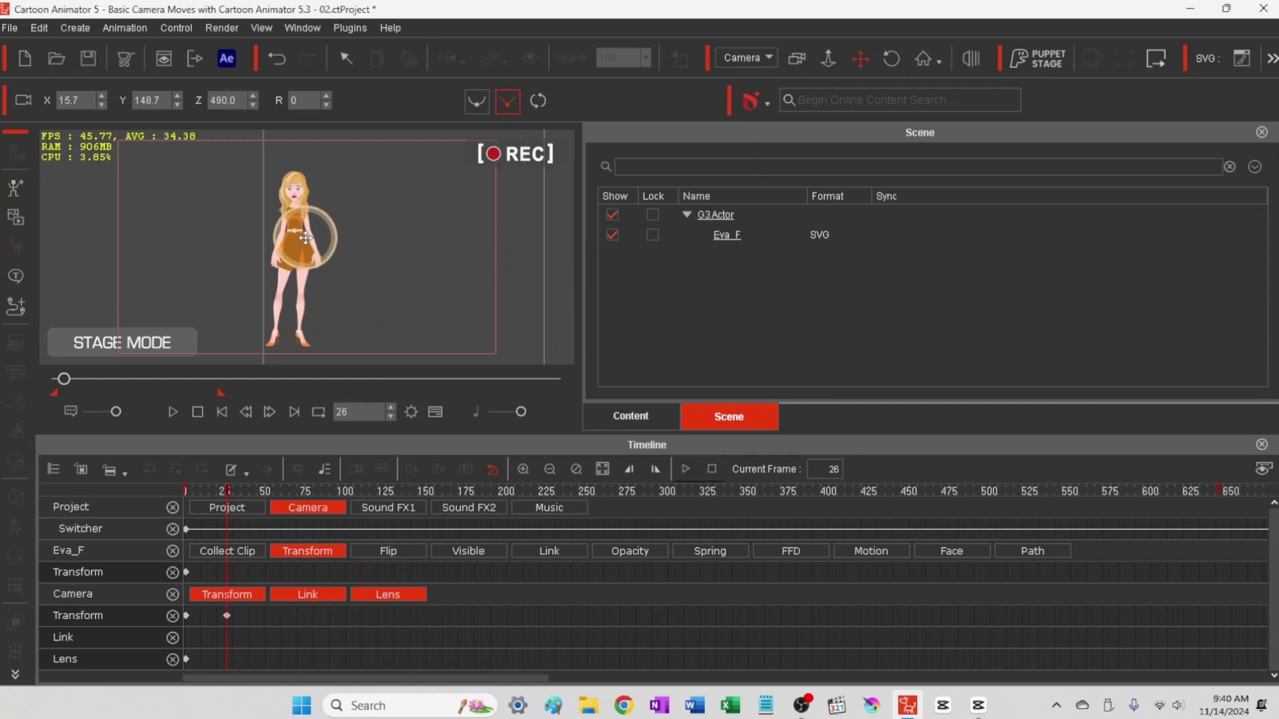
{"action": "scroll", "coordinate": [297, 231], "scroll_direction": "up", "scroll_amount": 10}
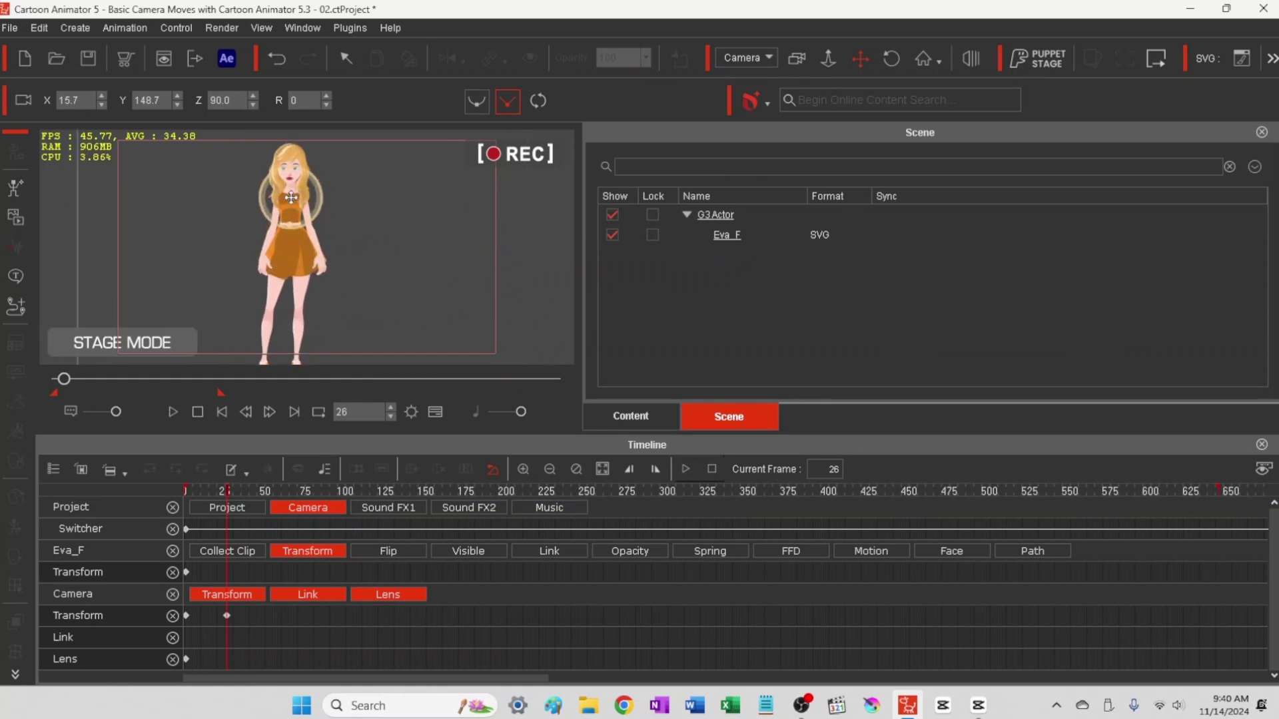
{"action": "left_click_drag", "start_coordinate": [293, 203], "coordinate": [318, 313]}
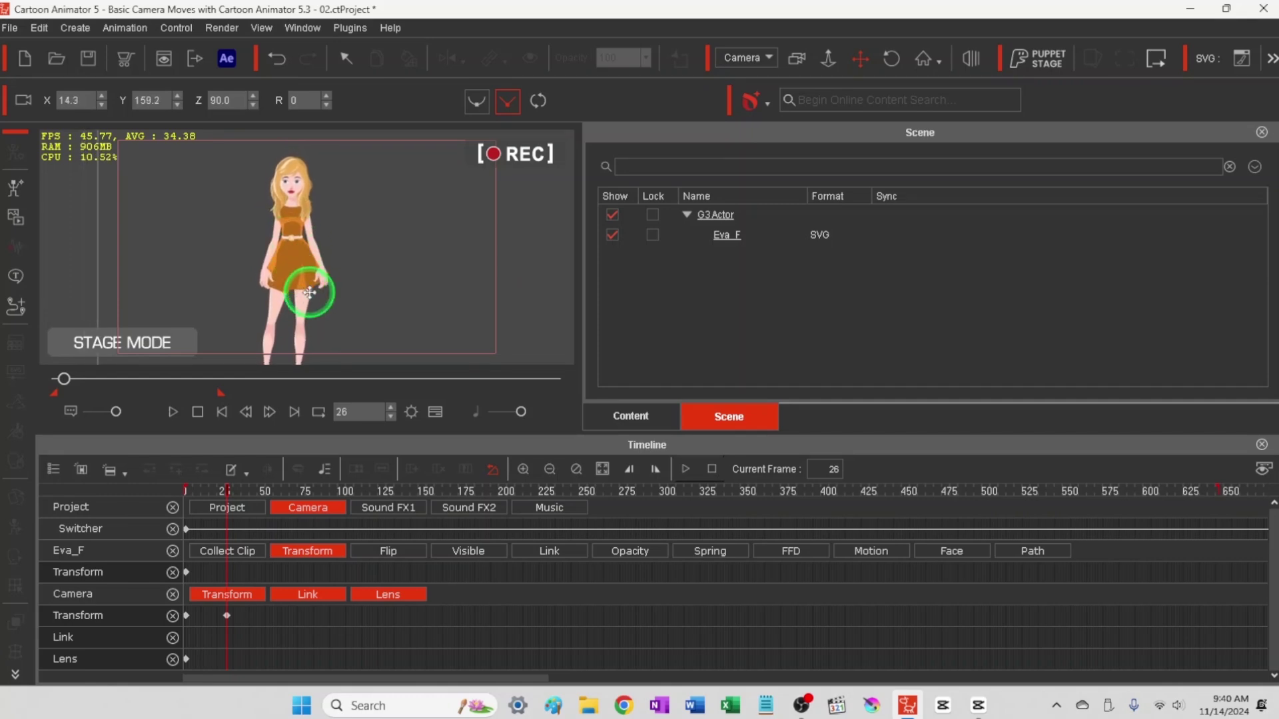
{"action": "scroll", "coordinate": [288, 210], "scroll_direction": "up", "scroll_amount": 9}
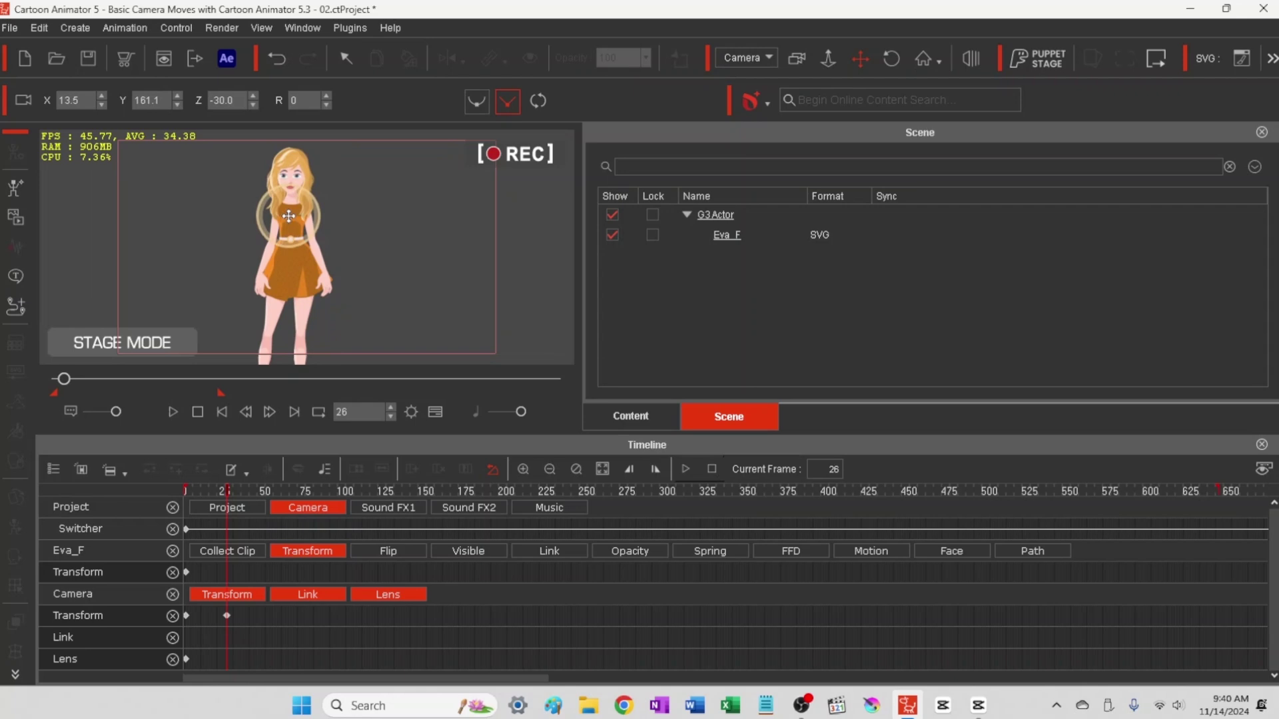
{"action": "scroll", "coordinate": [294, 275], "scroll_direction": "up", "scroll_amount": 4}
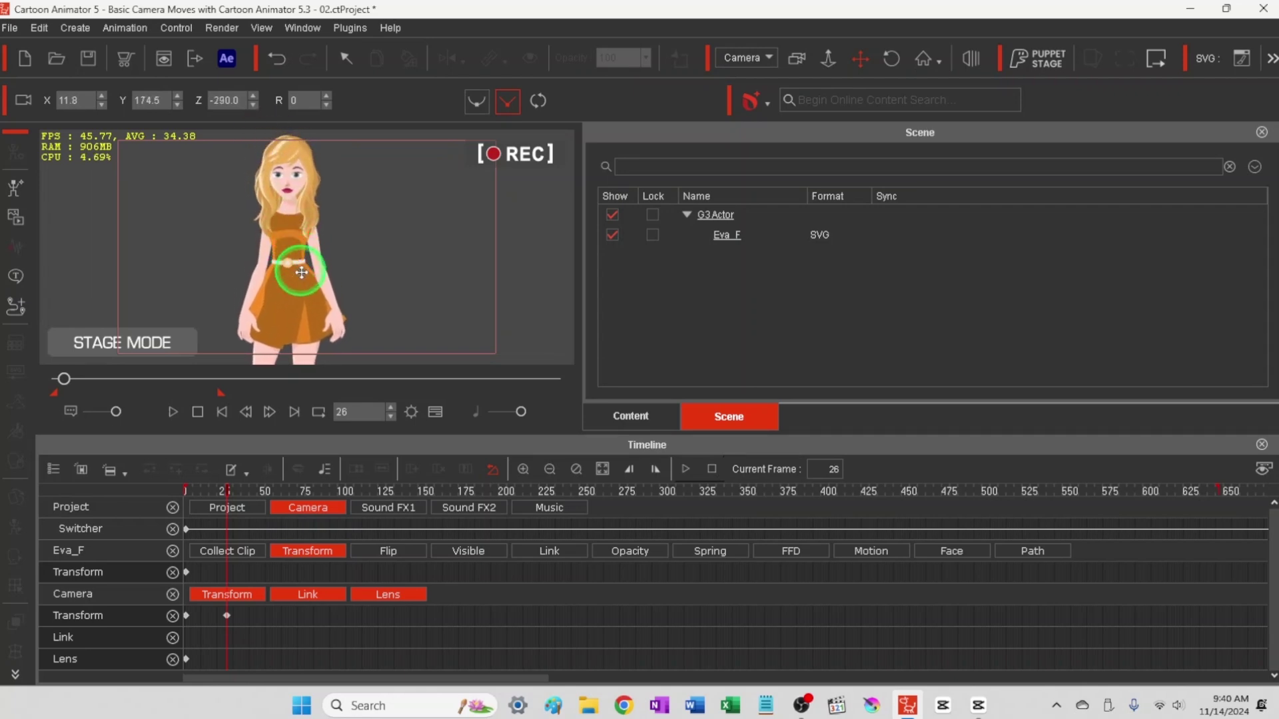
{"action": "left_click_drag", "start_coordinate": [306, 285], "coordinate": [315, 312]}
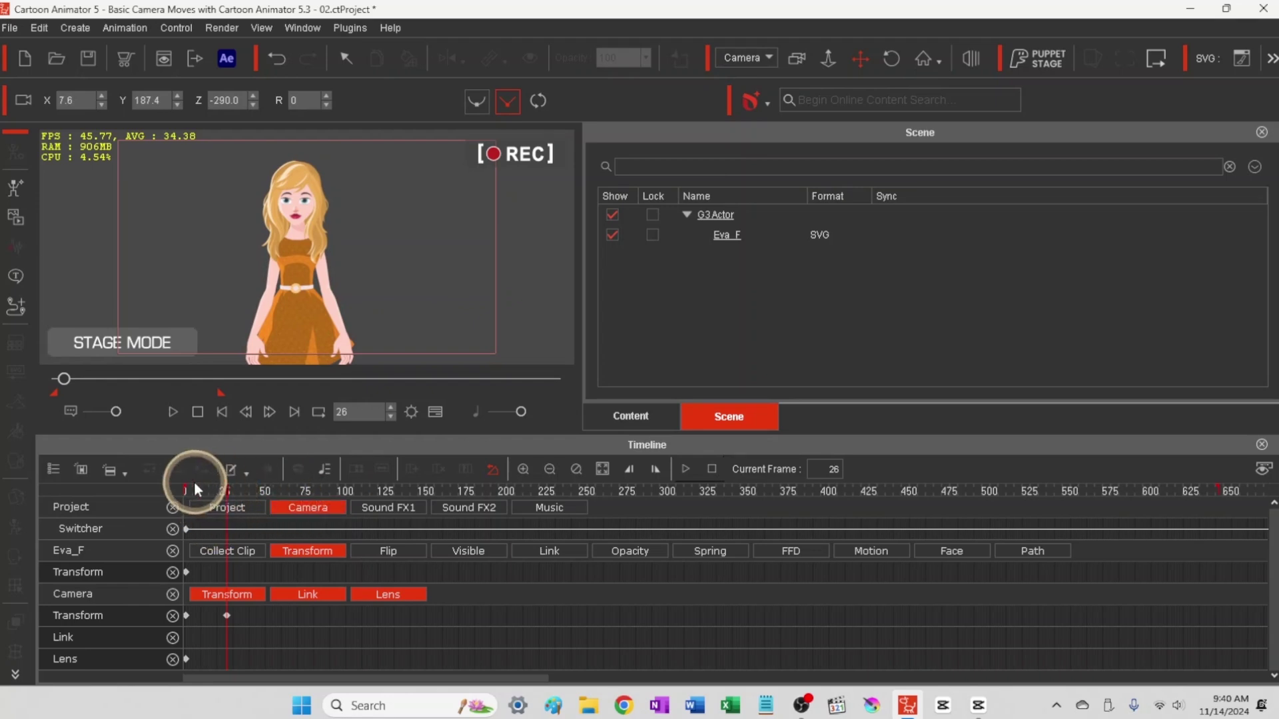
{"action": "left_click_drag", "start_coordinate": [192, 491], "coordinate": [226, 503]}
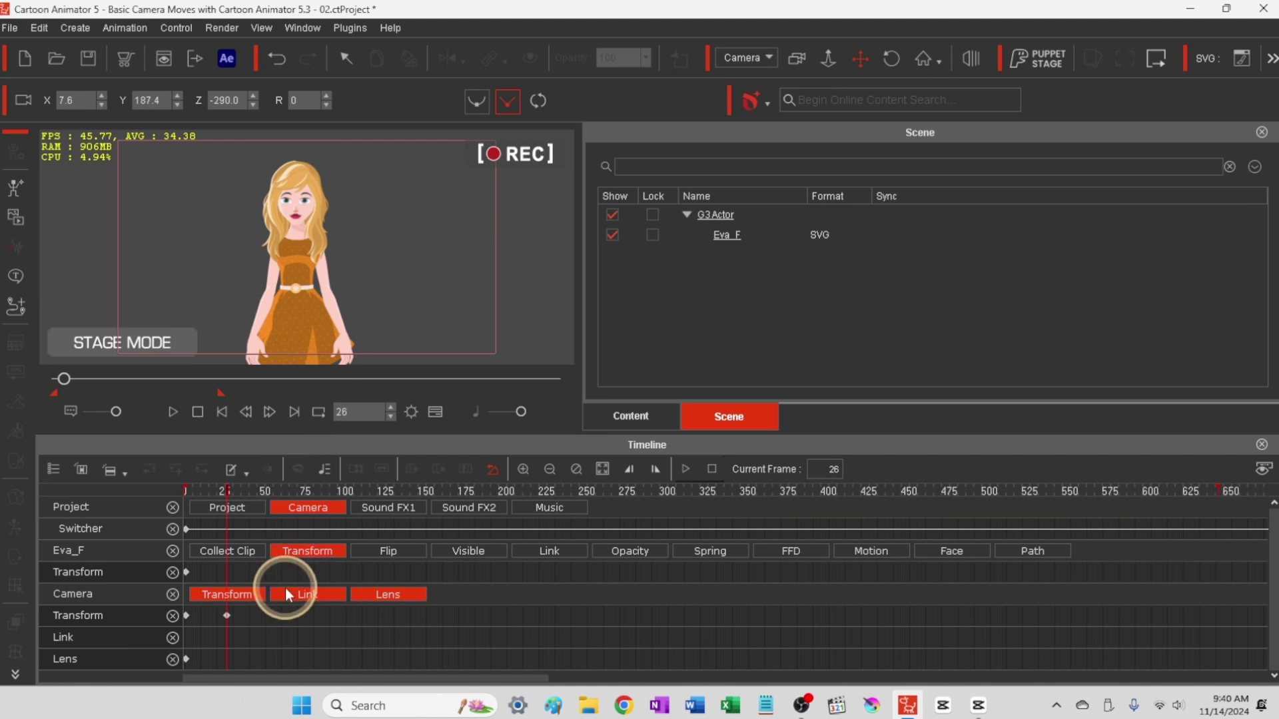
Set the camera lens to 180 mm and capture the current view as its thumbnail
{"action": "left_click", "coordinate": [796, 58]}
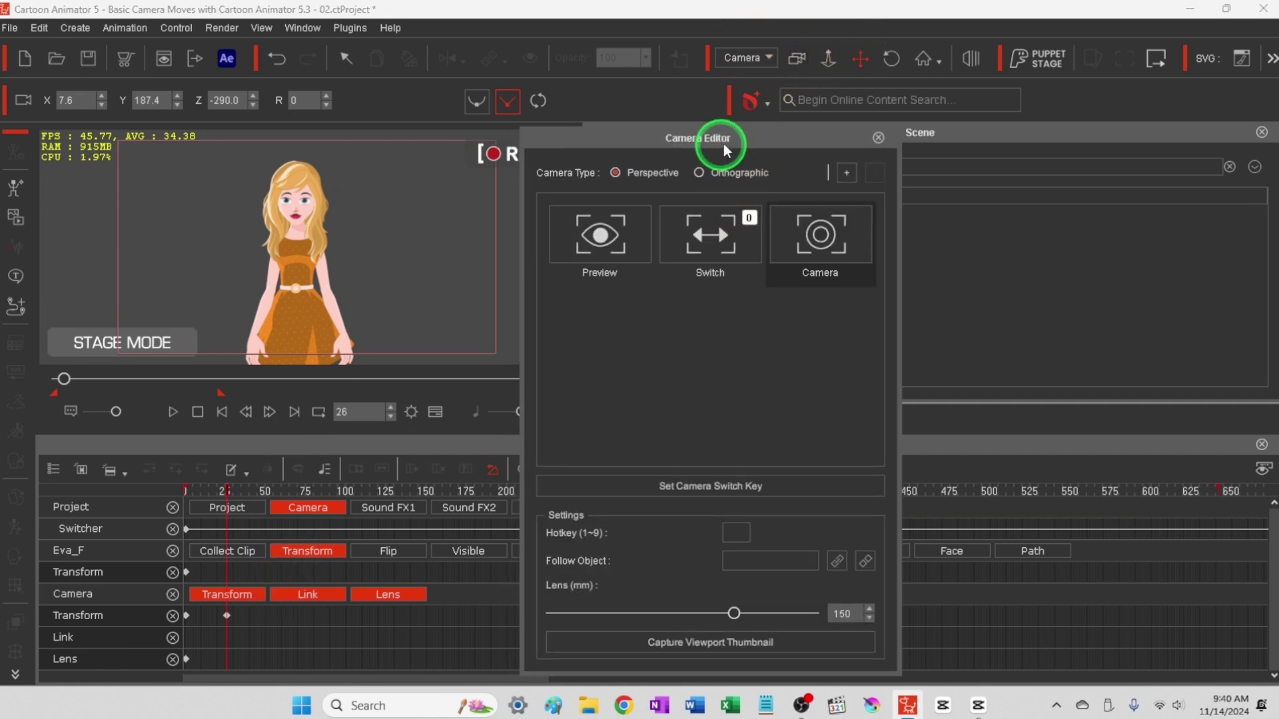
{"action": "left_click_drag", "start_coordinate": [723, 144], "coordinate": [1098, 98]}
{"action": "left_click_drag", "start_coordinate": [1112, 566], "coordinate": [1160, 566]}
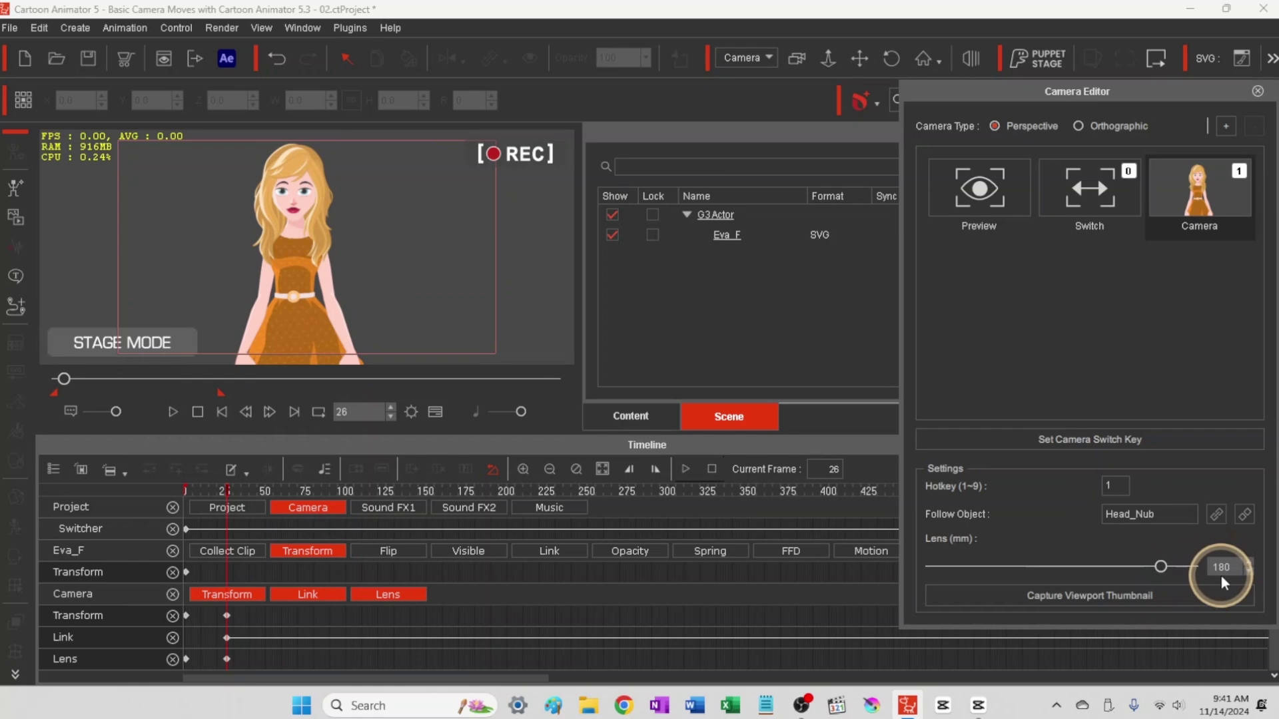
{"action": "left_click", "coordinate": [1085, 593]}
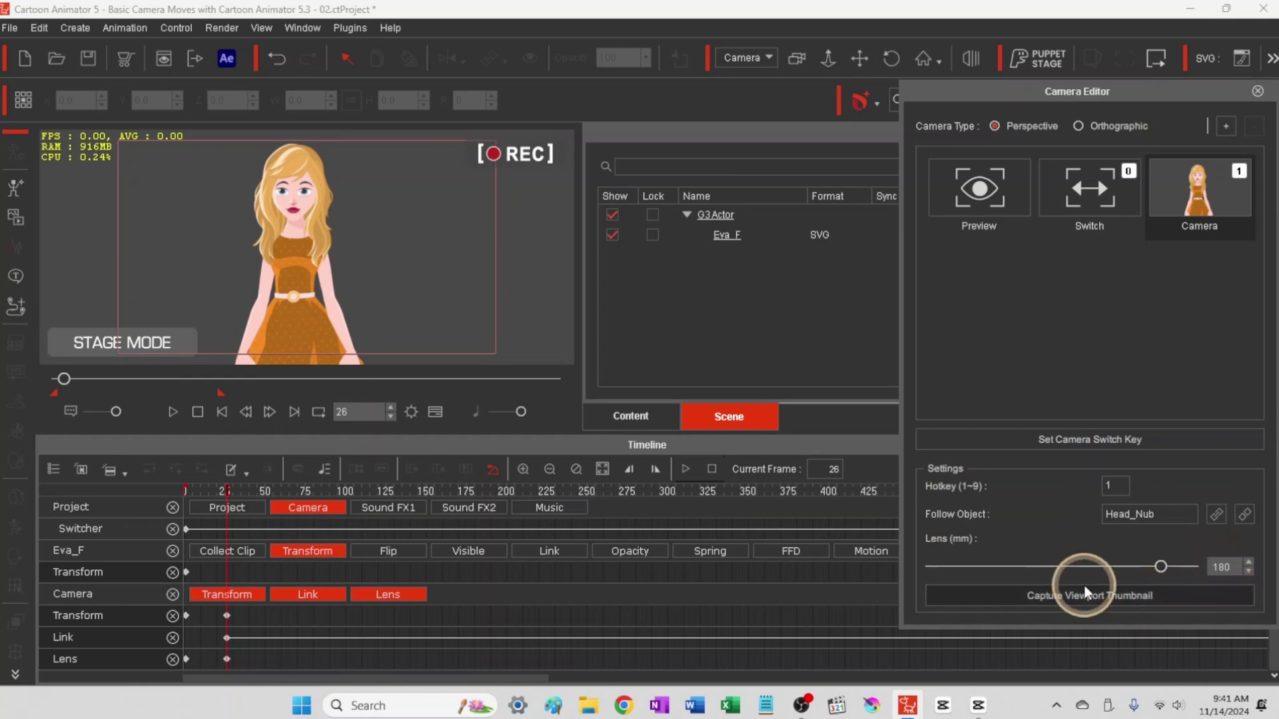
Inspect the camera's Lens keyframe, preview the camera move, then select Eva_F on stage
{"action": "left_click", "coordinate": [225, 658]}
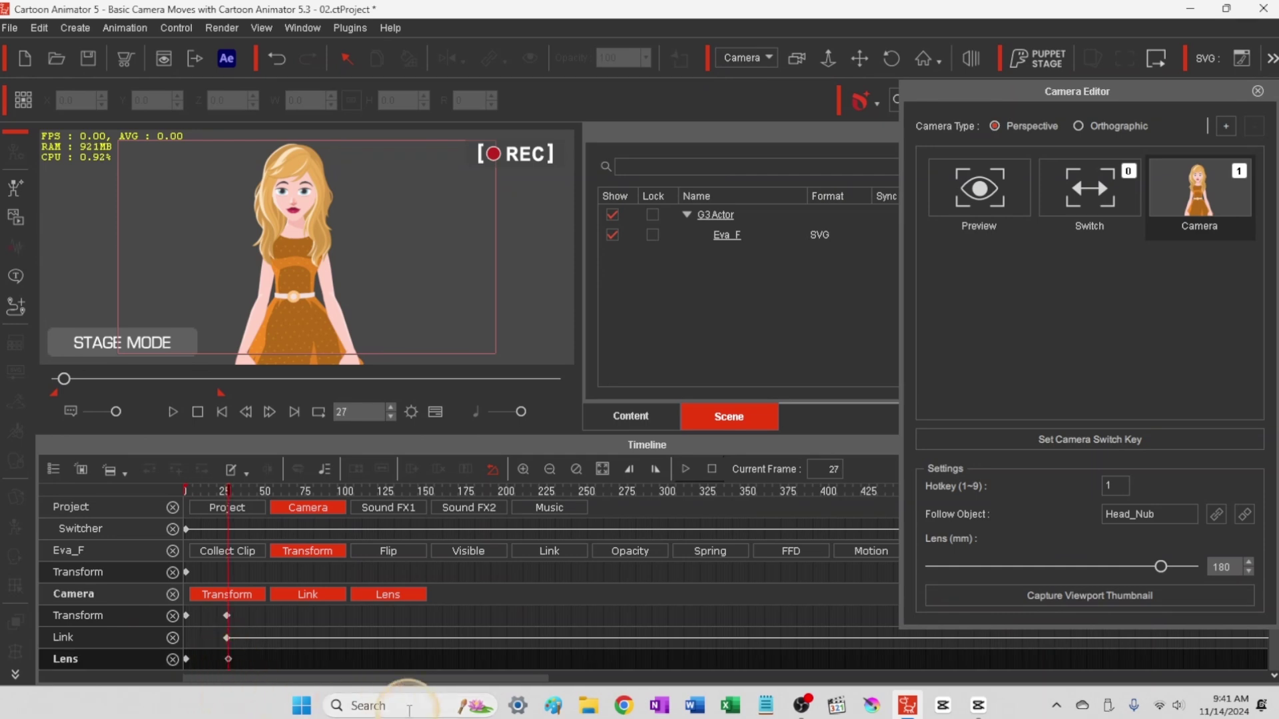
{"action": "left_click", "coordinate": [1139, 641]}
{"action": "left_click", "coordinate": [1224, 570]}
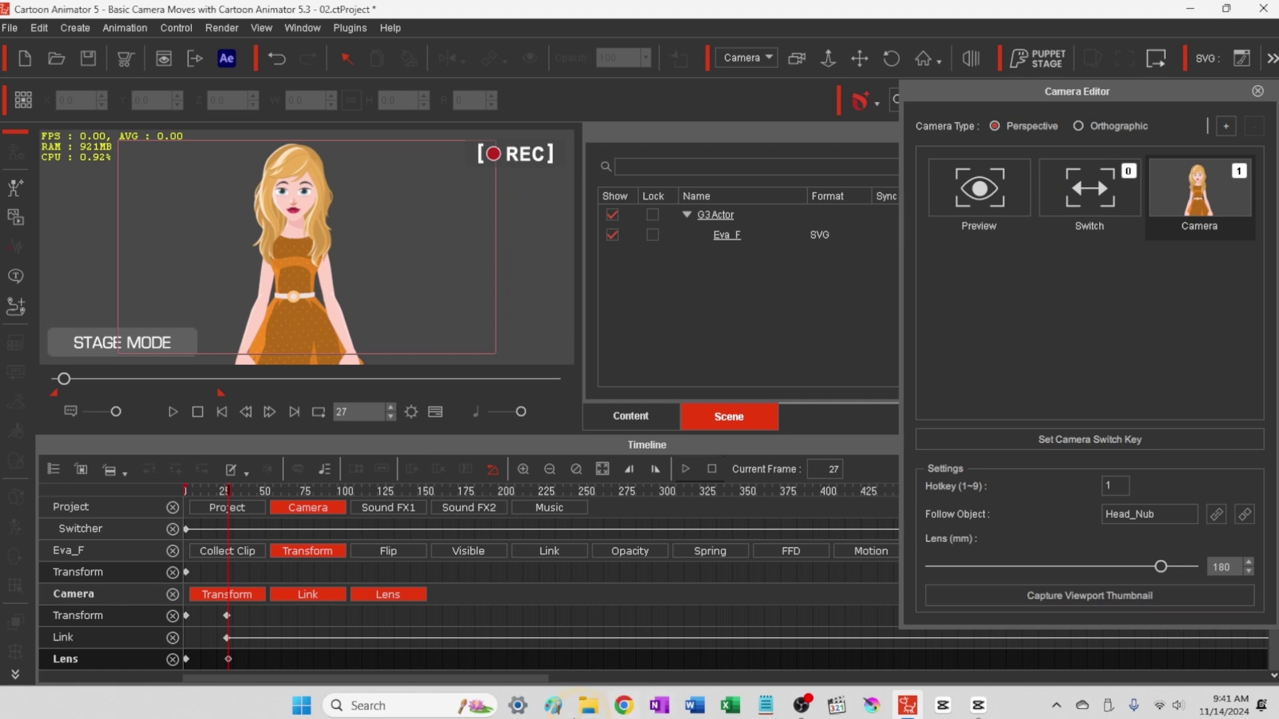
{"action": "left_click", "coordinate": [342, 677]}
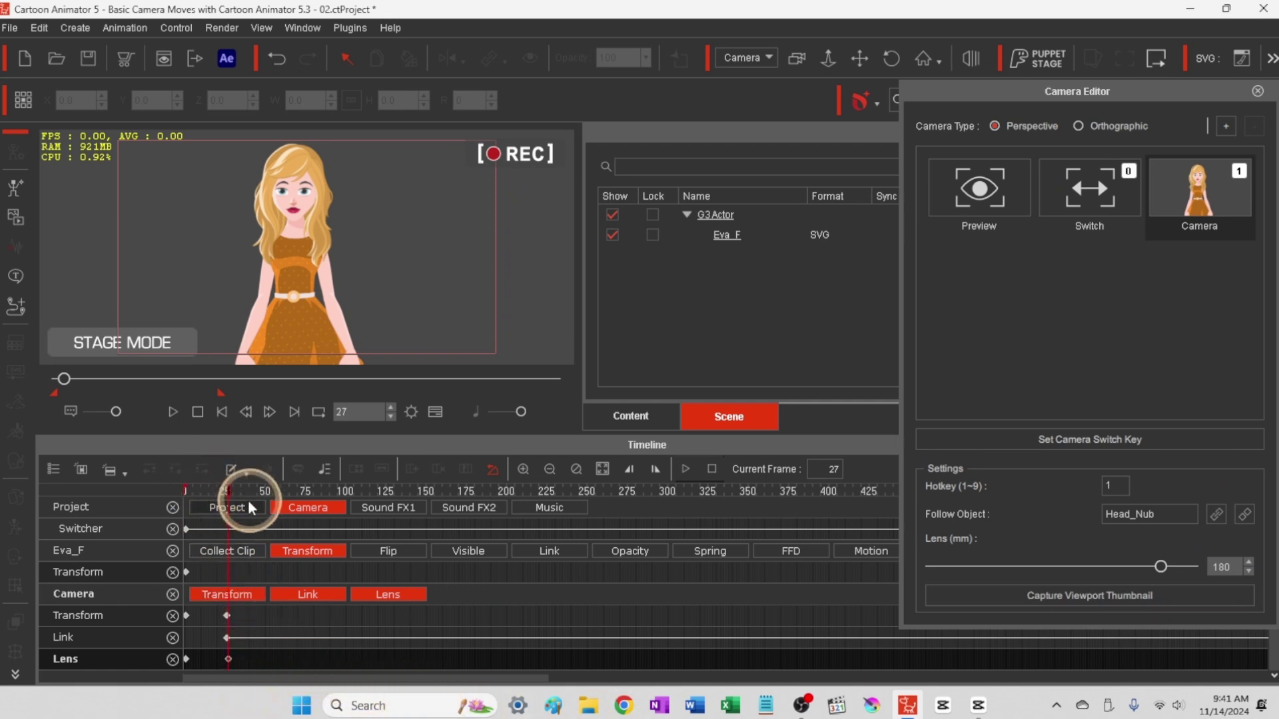
{"action": "left_click_drag", "start_coordinate": [190, 489], "coordinate": [266, 502]}
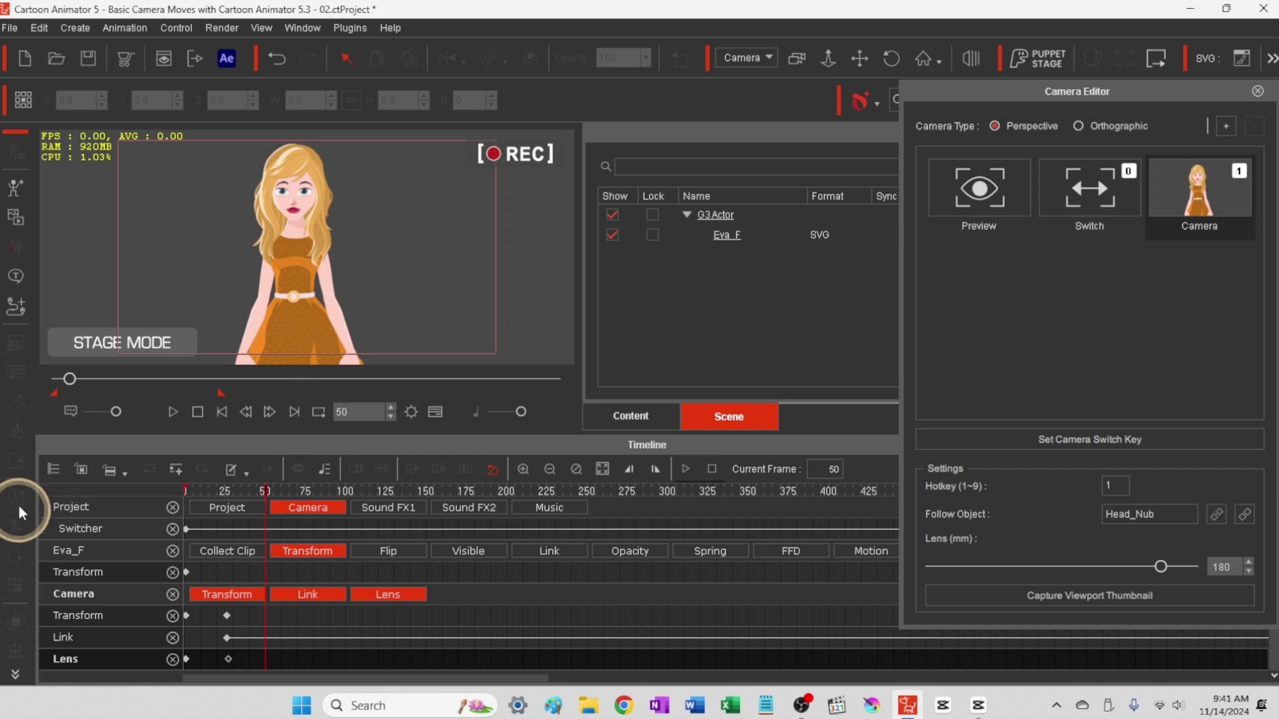
{"action": "left_click", "coordinate": [295, 182]}
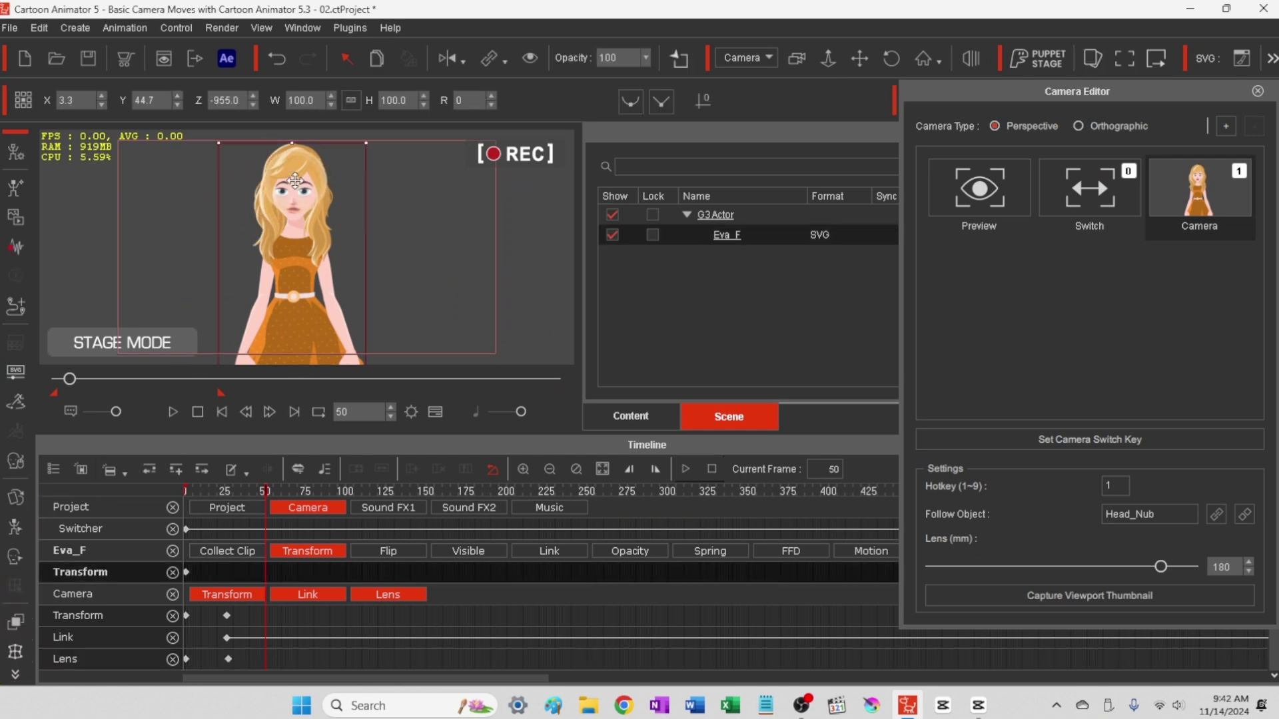
Open face key editing for Eva_F and advance the animation to around frame 69
{"action": "left_click", "coordinate": [14, 562]}
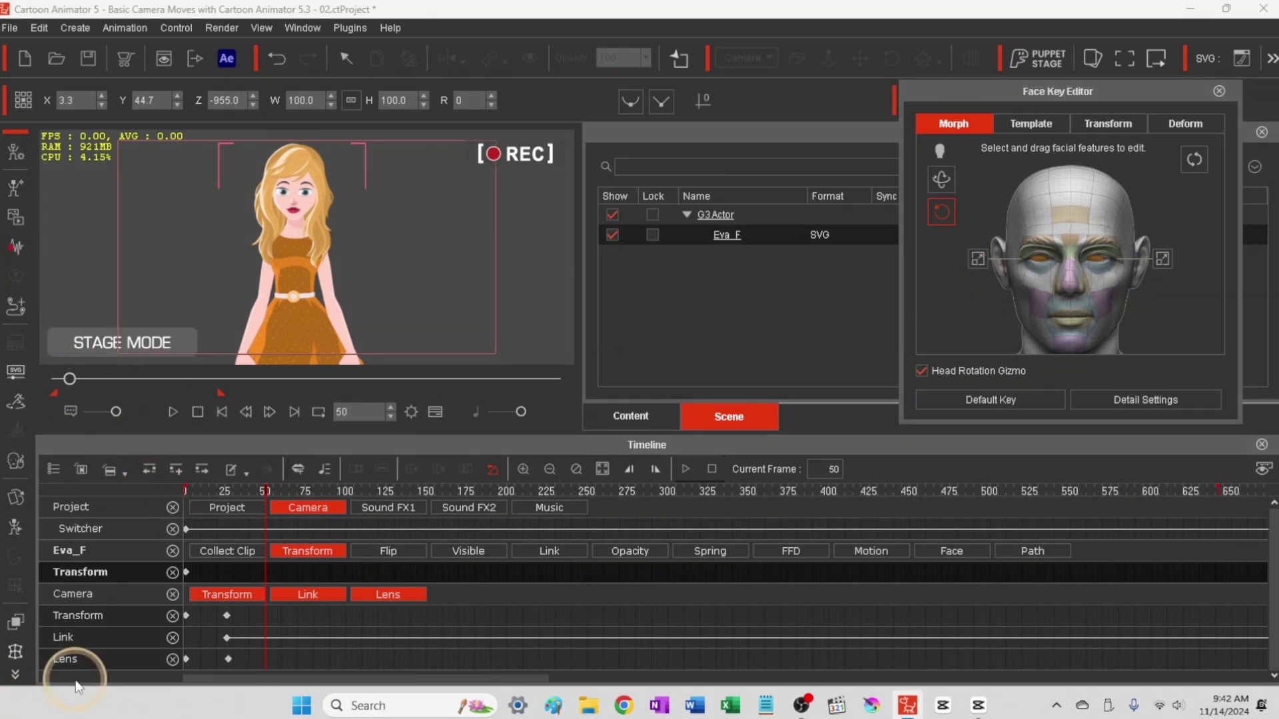
{"action": "left_click", "coordinate": [337, 515]}
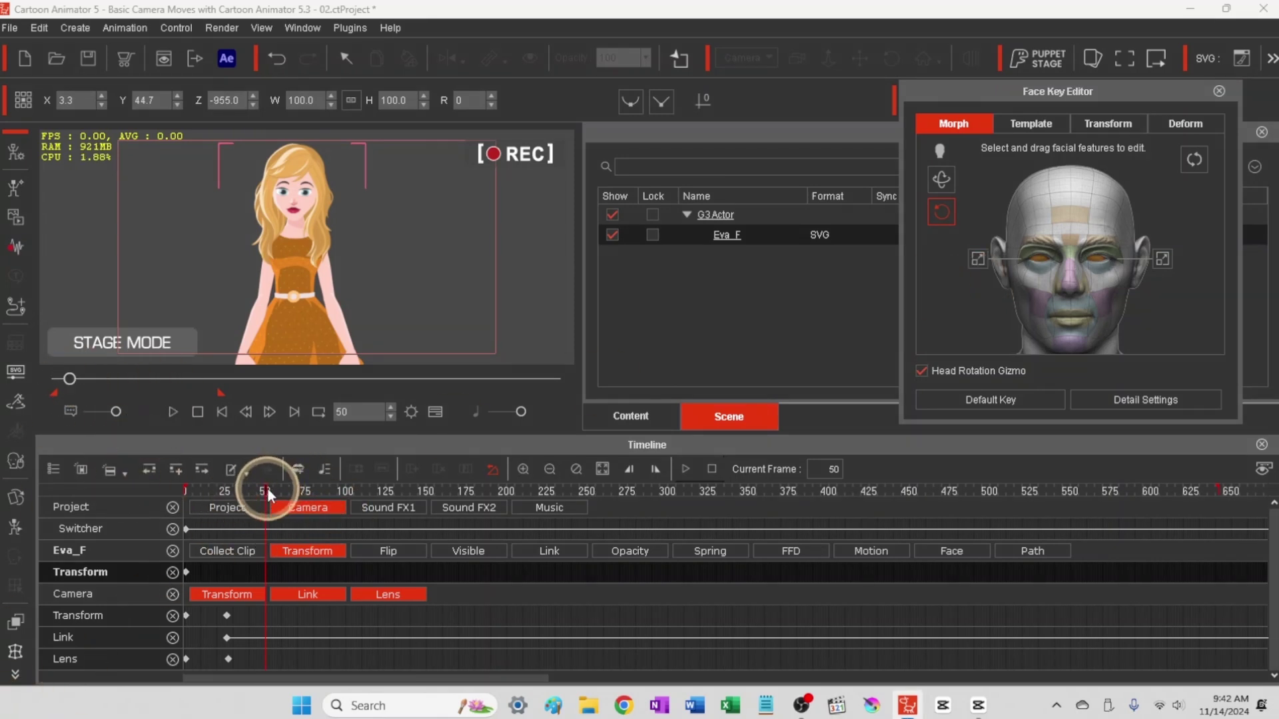
{"action": "left_click", "coordinate": [267, 490]}
{"action": "left_click_drag", "start_coordinate": [269, 493], "coordinate": [303, 494]}
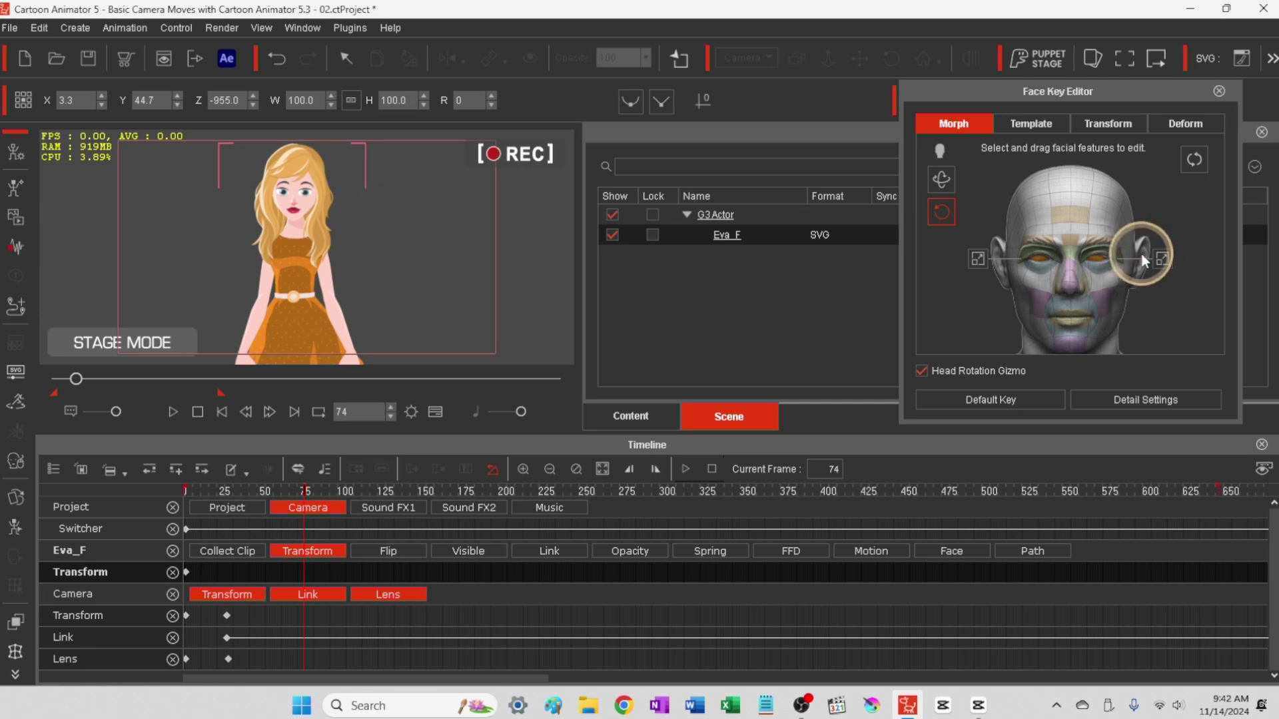
{"action": "left_click", "coordinate": [972, 303]}
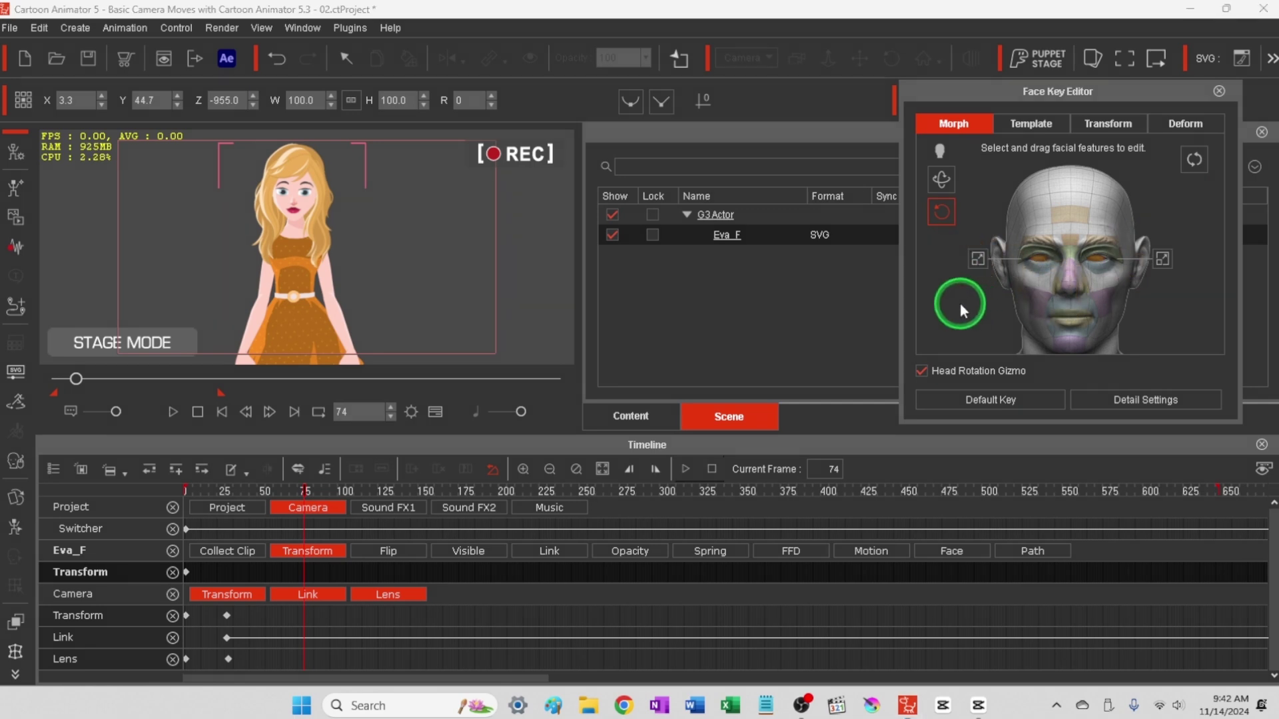
{"action": "left_click_drag", "start_coordinate": [954, 282], "coordinate": [954, 279]}
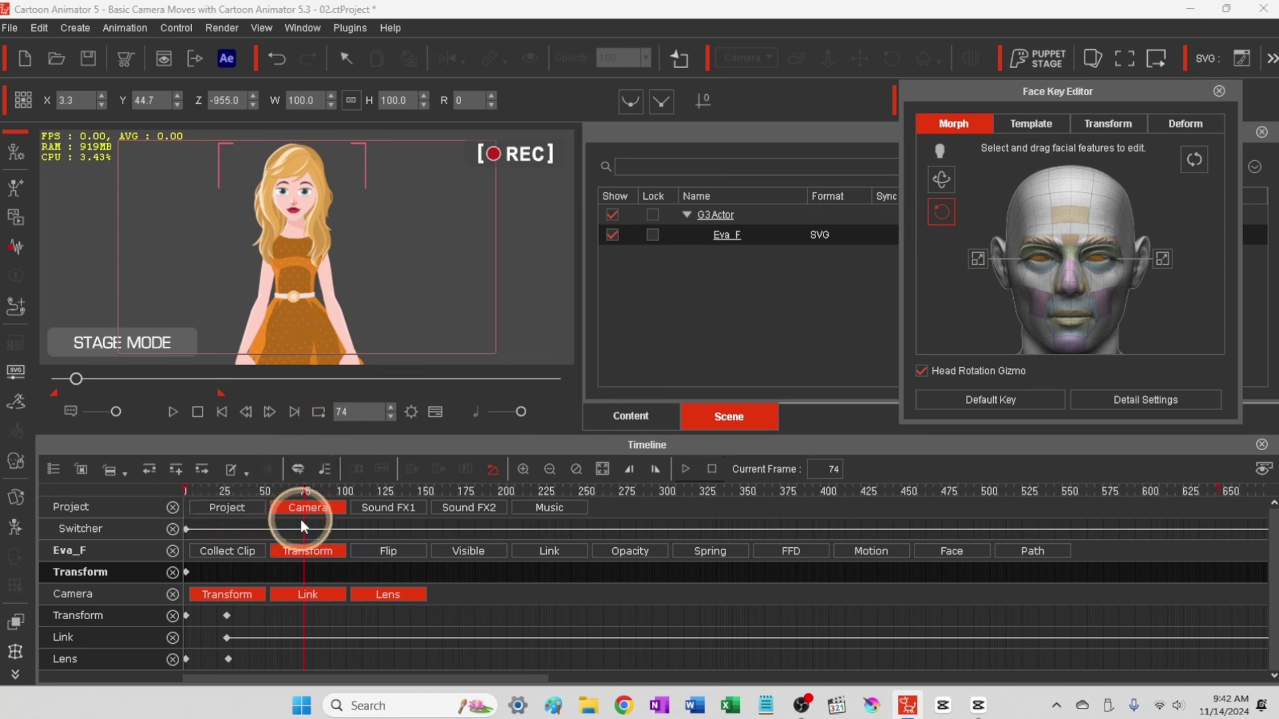
Play the animation from frame 27, park at frame 85 and close face key editing
{"action": "left_click", "coordinate": [226, 491]}
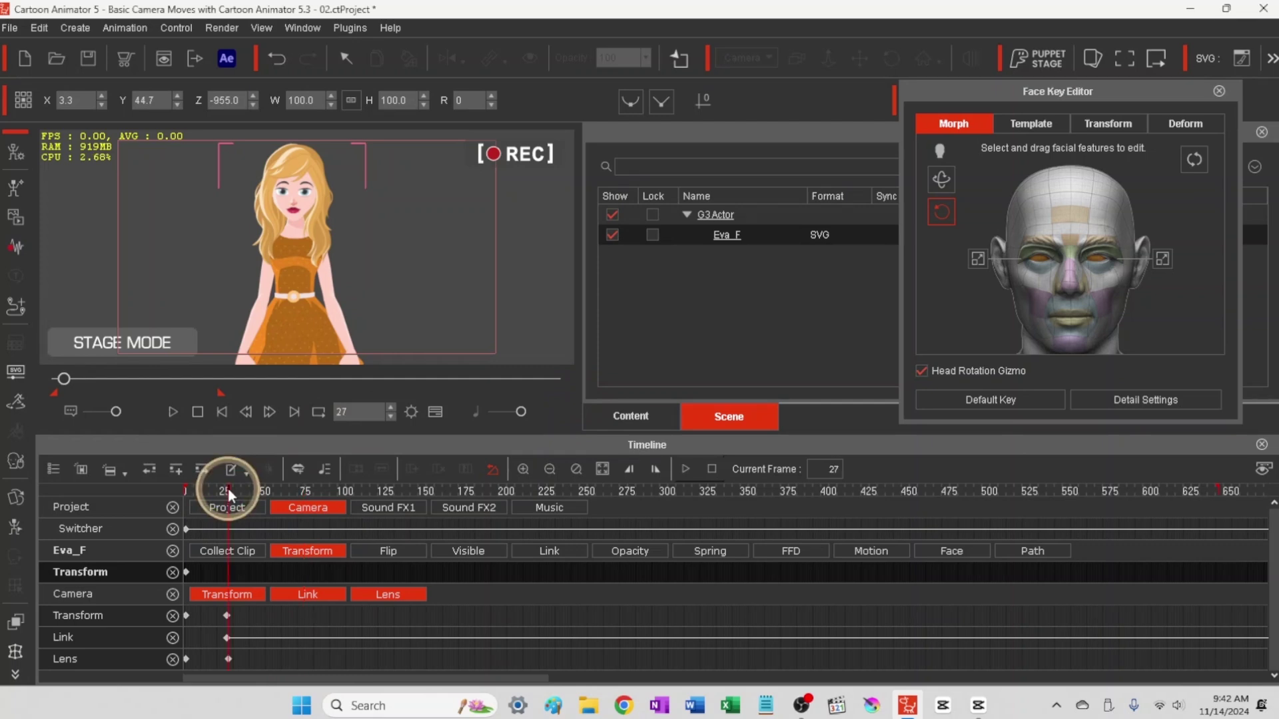
{"action": "key", "text": "space"}
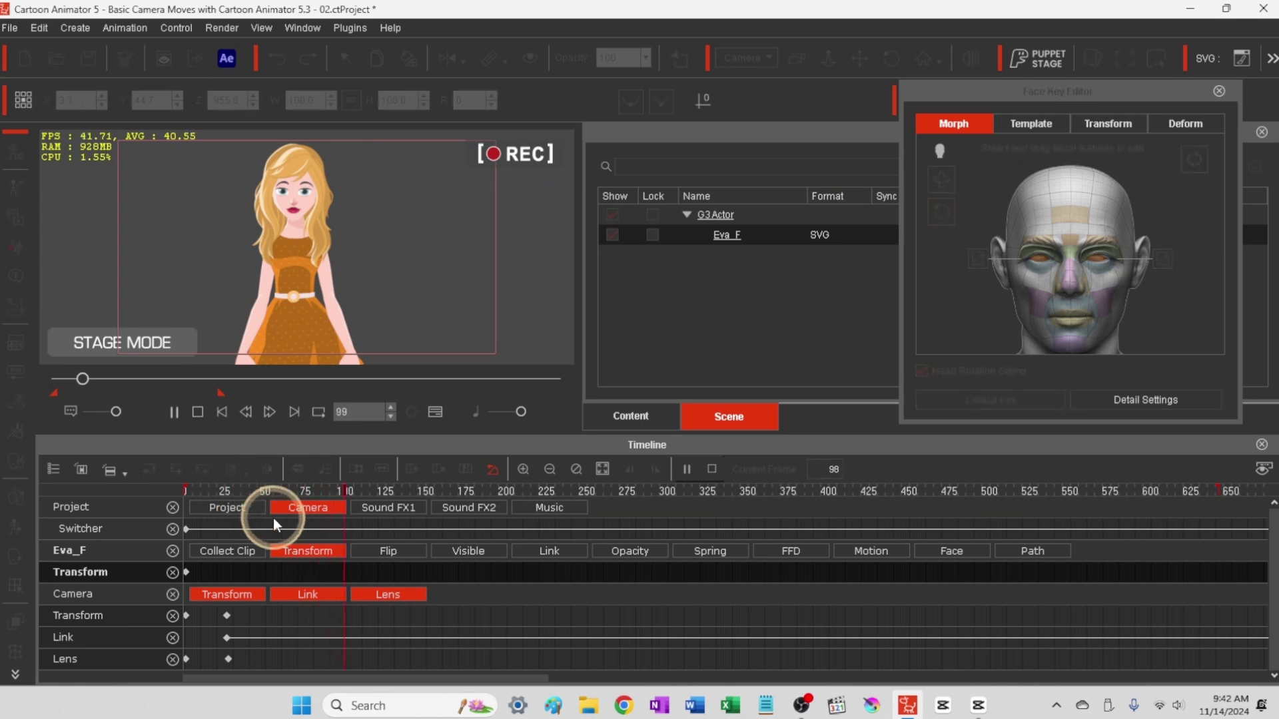
{"action": "key", "text": "space"}
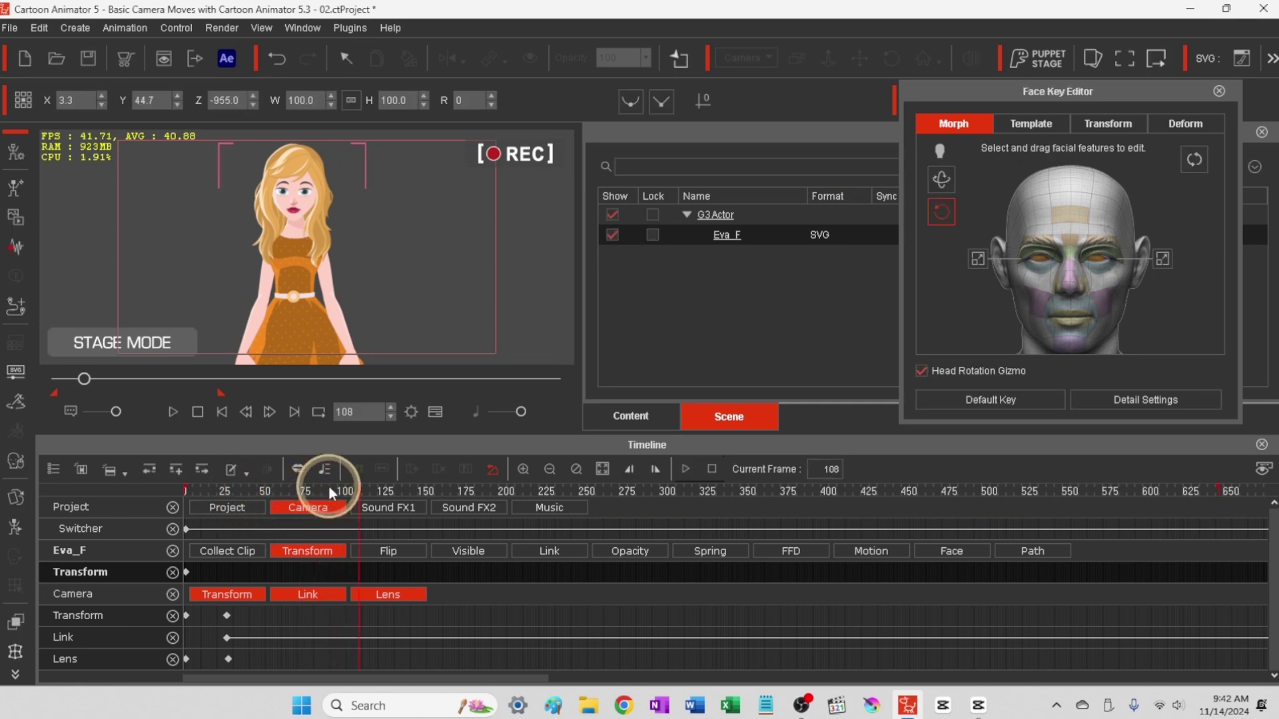
{"action": "left_click_drag", "start_coordinate": [329, 485], "coordinate": [321, 486]}
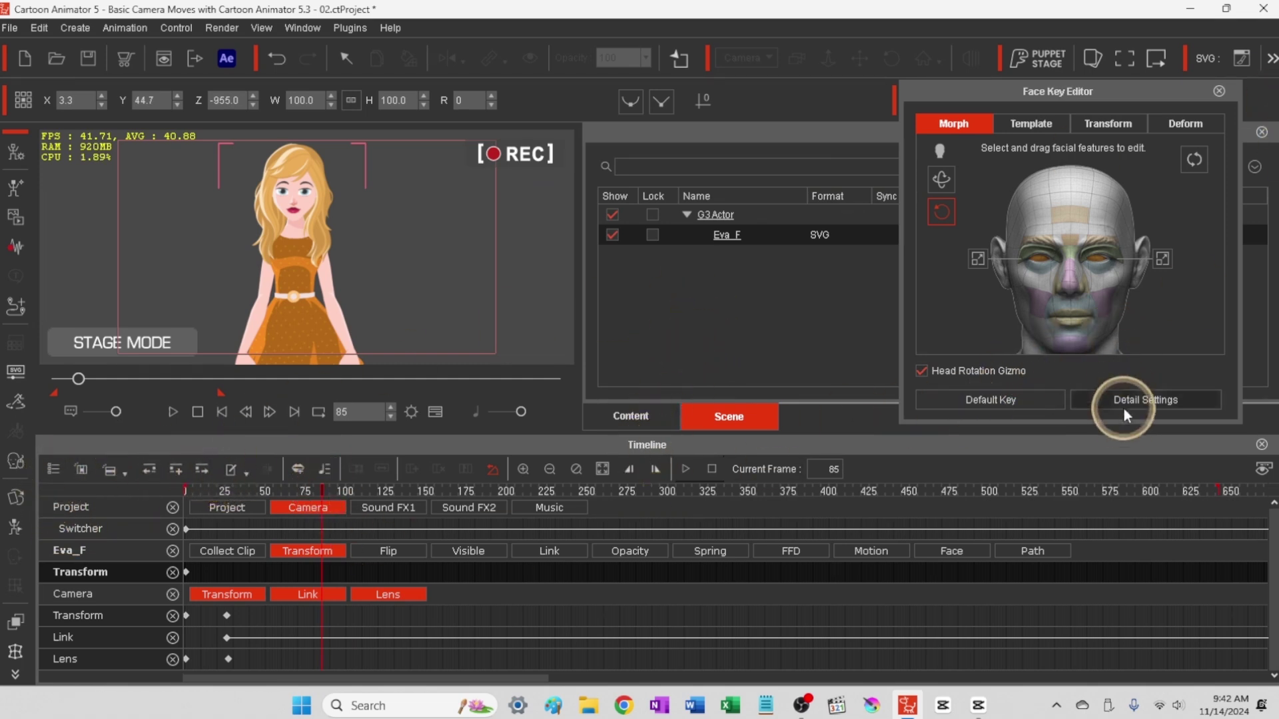
{"action": "left_click", "coordinate": [1219, 91]}
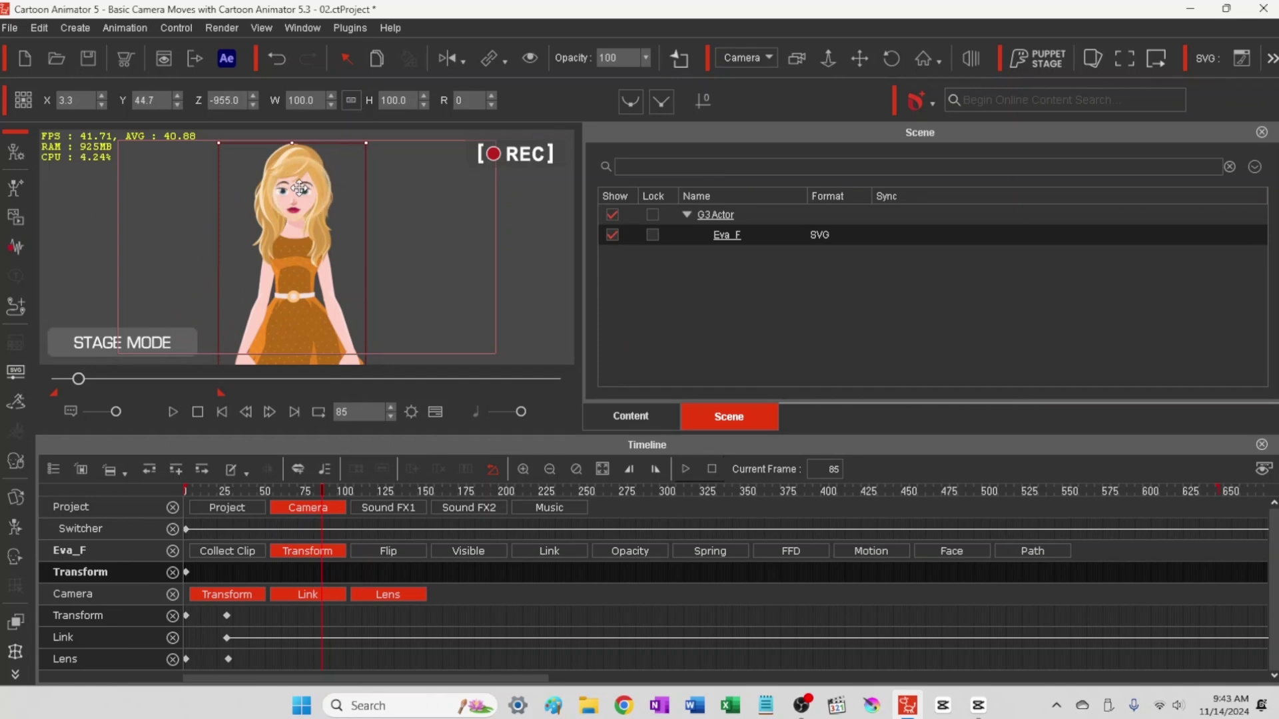
Toggle the camera Link off and on, then move Eva_F forward to Z -870 at frame 85
{"action": "left_click", "coordinate": [308, 595]}
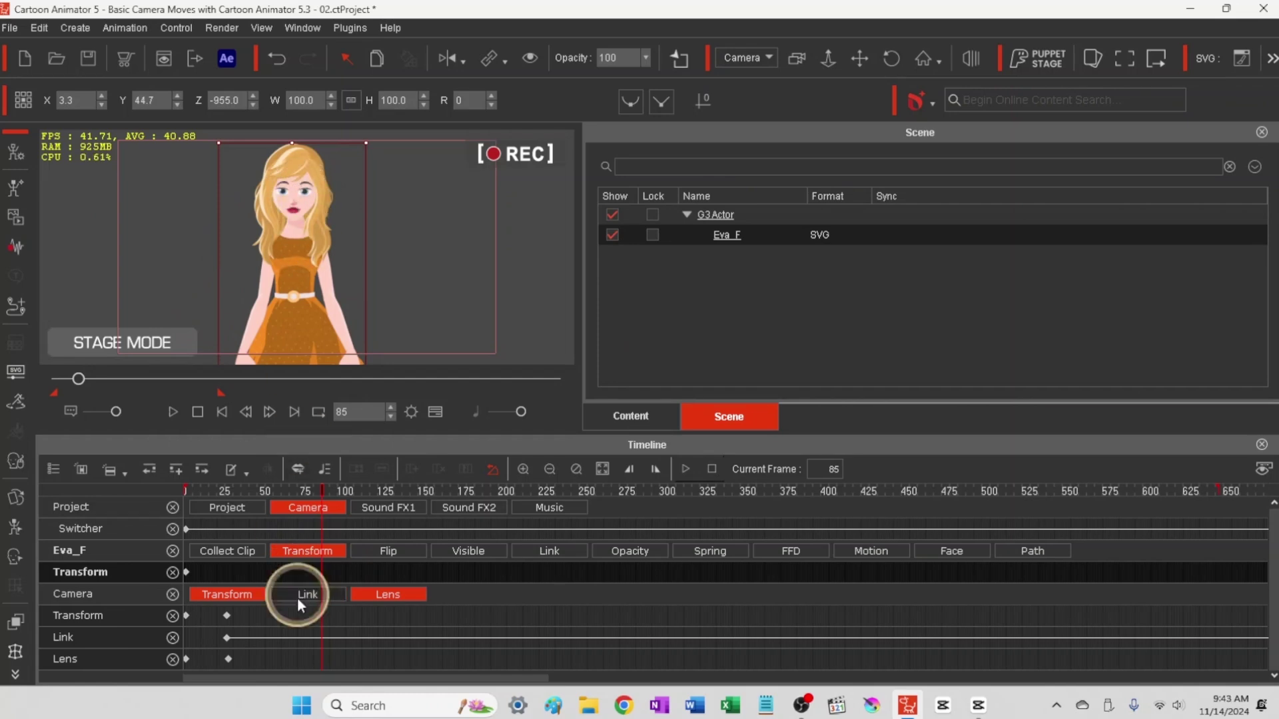
{"action": "left_click", "coordinate": [308, 596]}
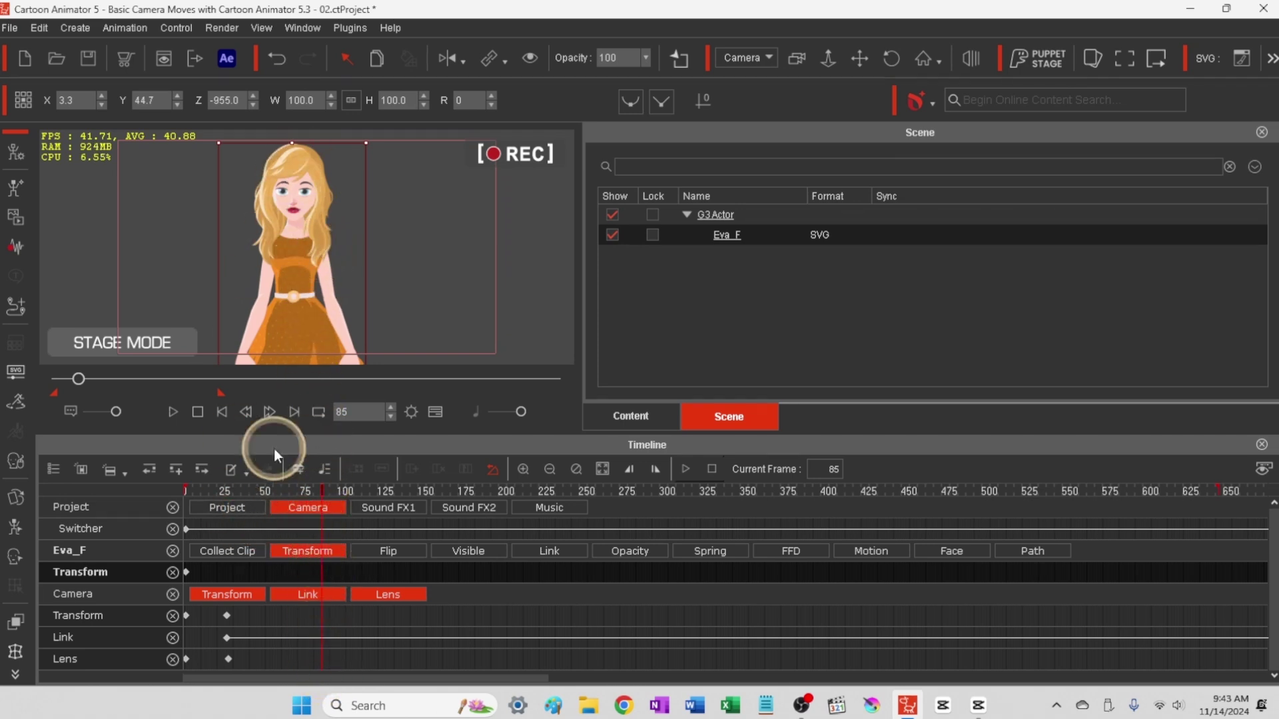
{"action": "left_click_drag", "start_coordinate": [304, 249], "coordinate": [295, 188]}
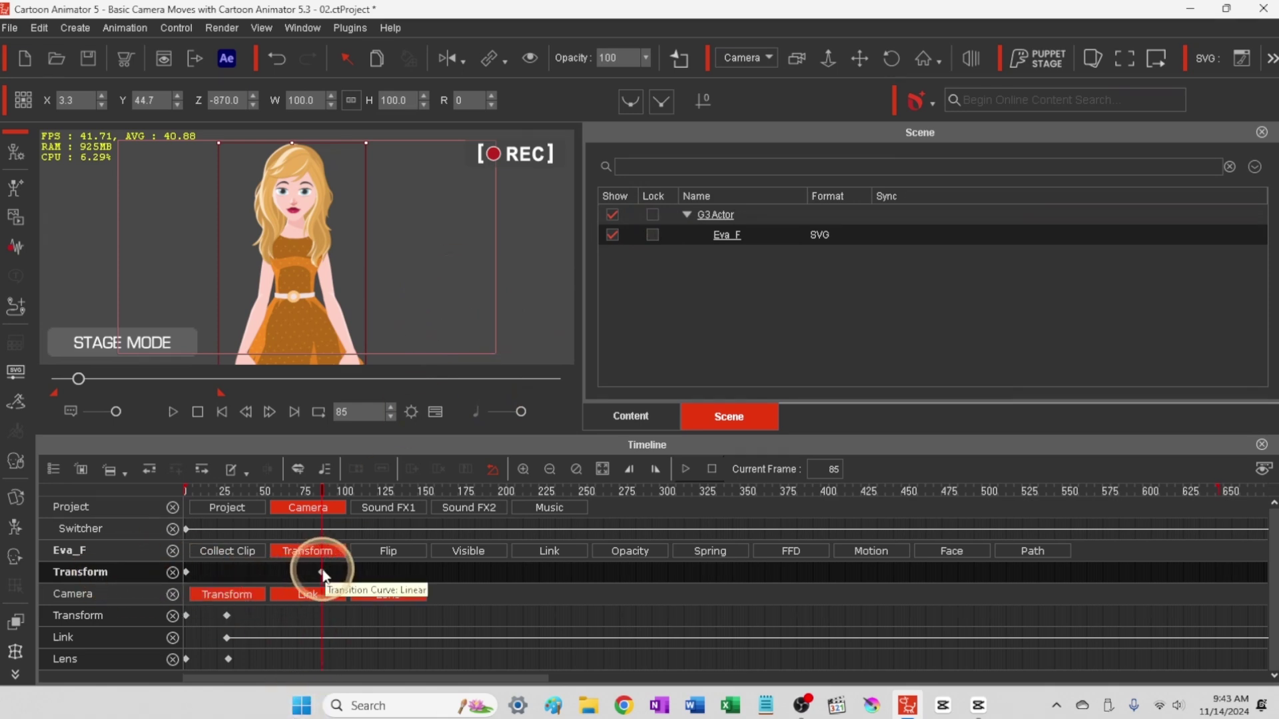
Zoom and pan the camera onto Eva_F's face at frame 85, then preview from frame 25
{"action": "left_click", "coordinate": [858, 59]}
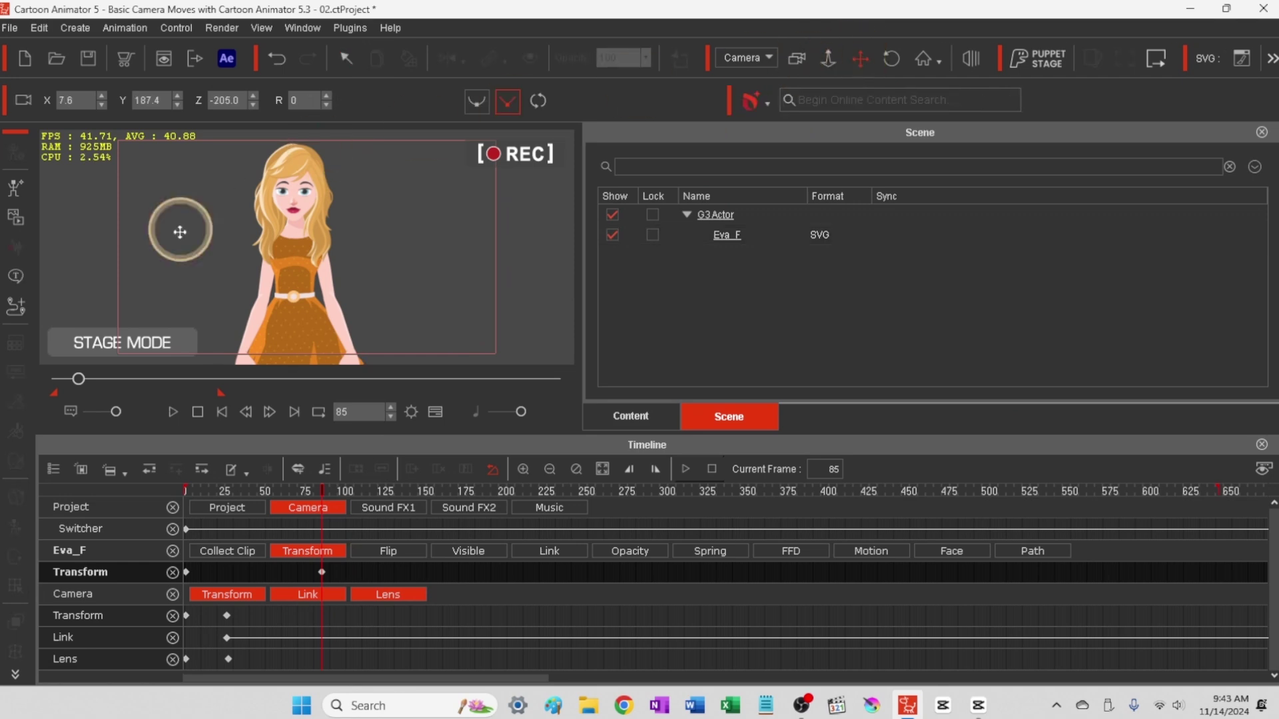
{"action": "scroll", "coordinate": [291, 209], "scroll_direction": "up", "scroll_amount": 6}
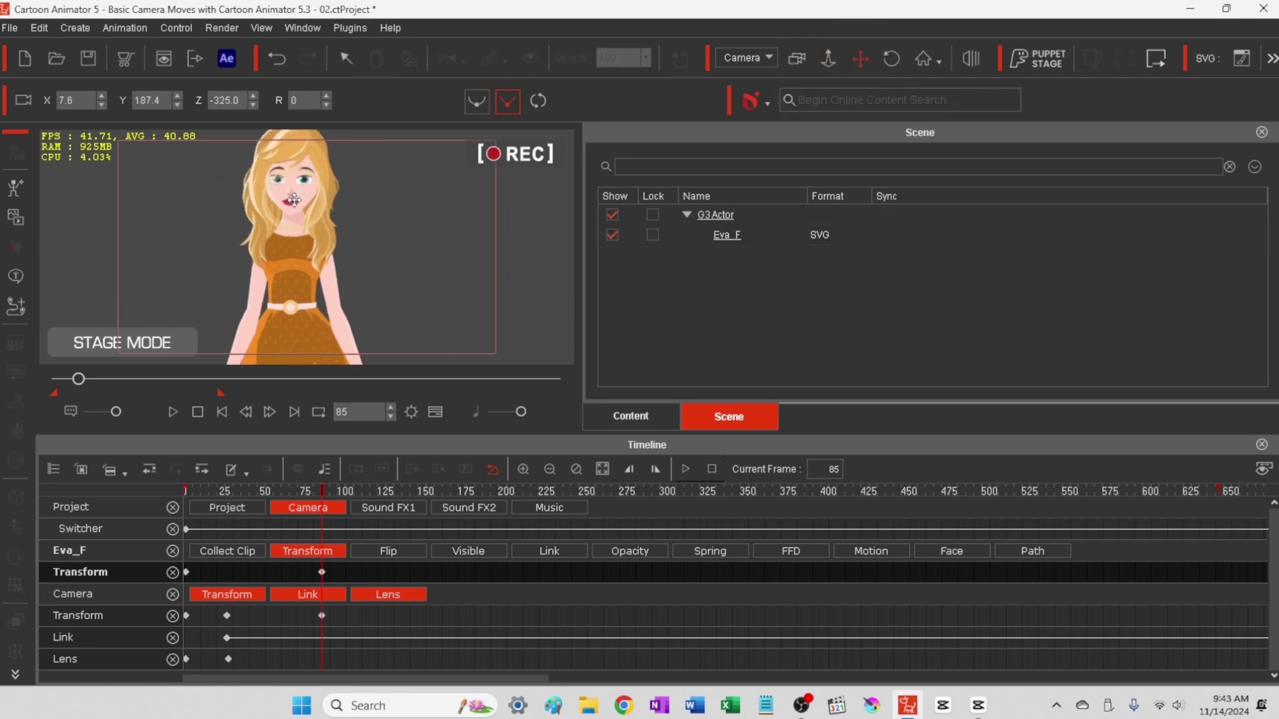
{"action": "scroll", "coordinate": [294, 200], "scroll_direction": "up", "scroll_amount": 2}
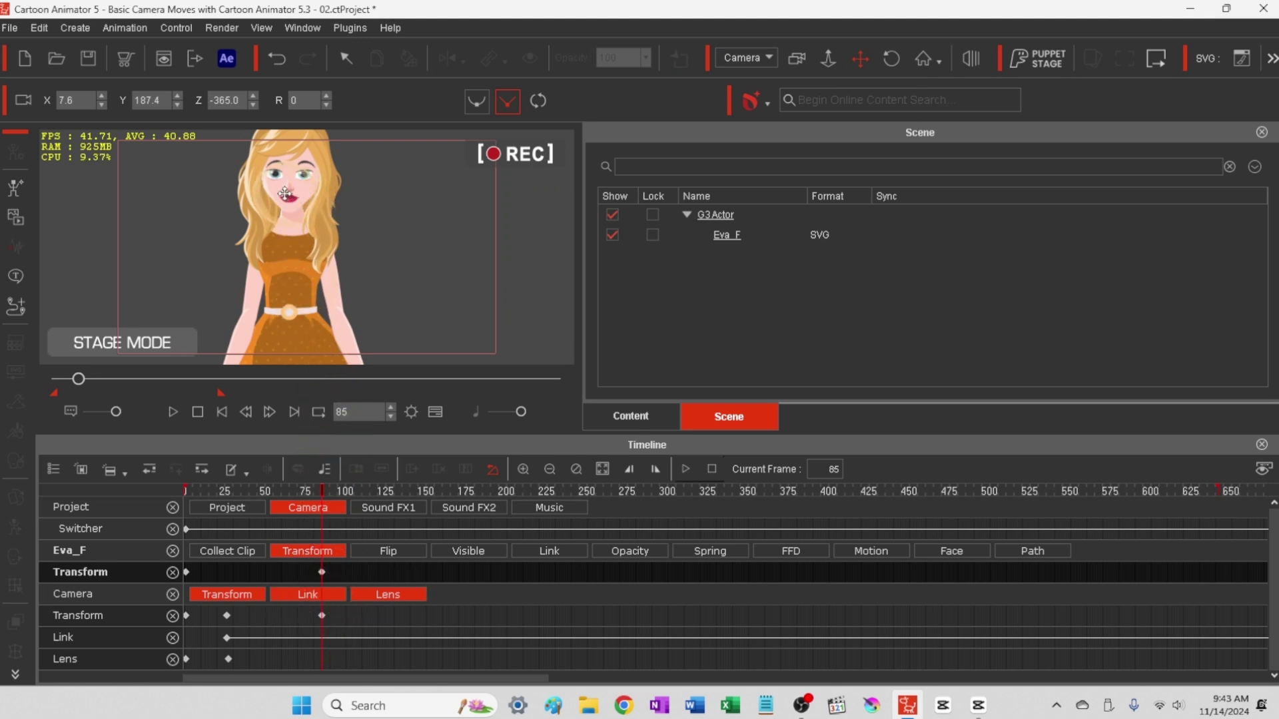
{"action": "left_click_drag", "start_coordinate": [297, 212], "coordinate": [300, 303]}
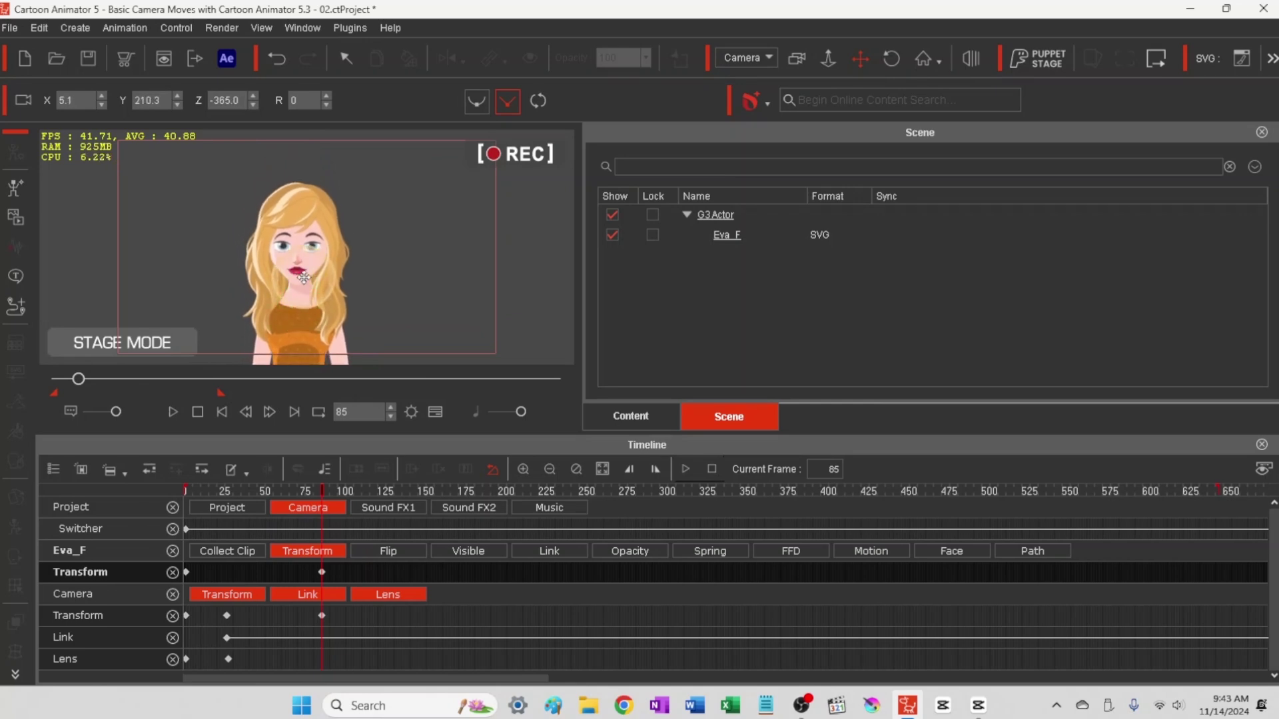
{"action": "scroll", "coordinate": [306, 273], "scroll_direction": "up", "scroll_amount": 5}
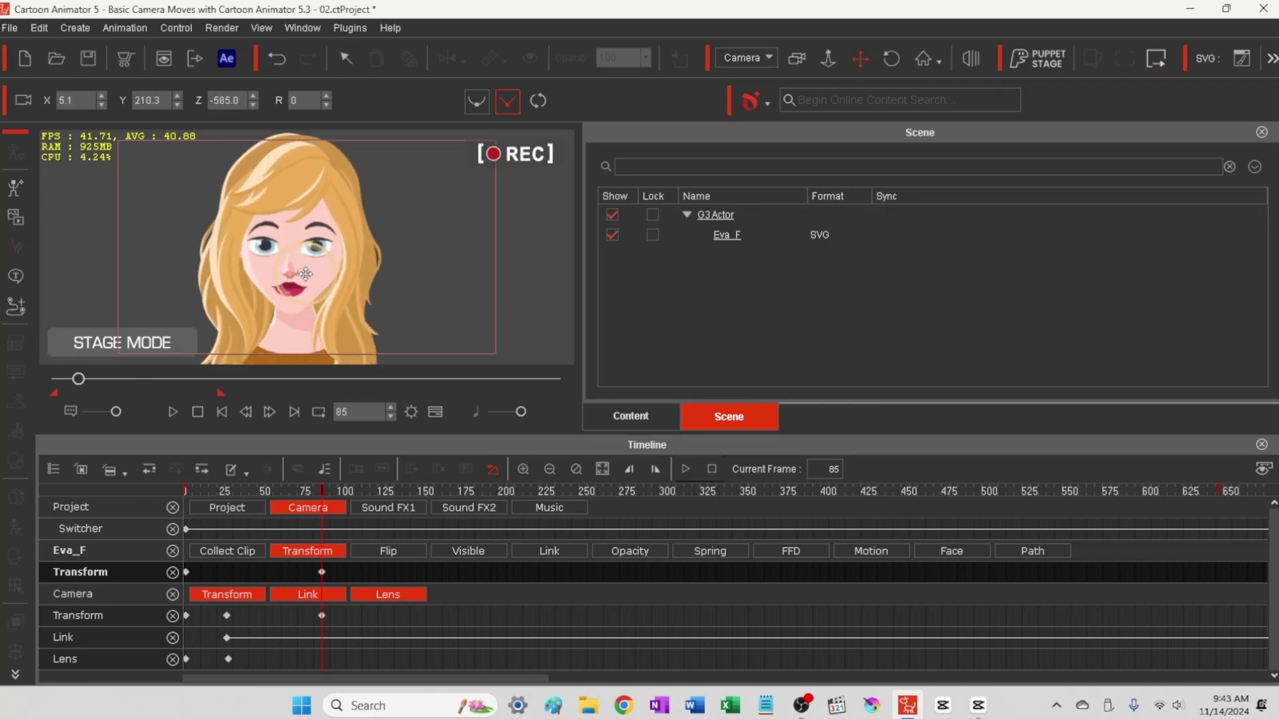
{"action": "scroll", "coordinate": [305, 274], "scroll_direction": "down", "scroll_amount": 2}
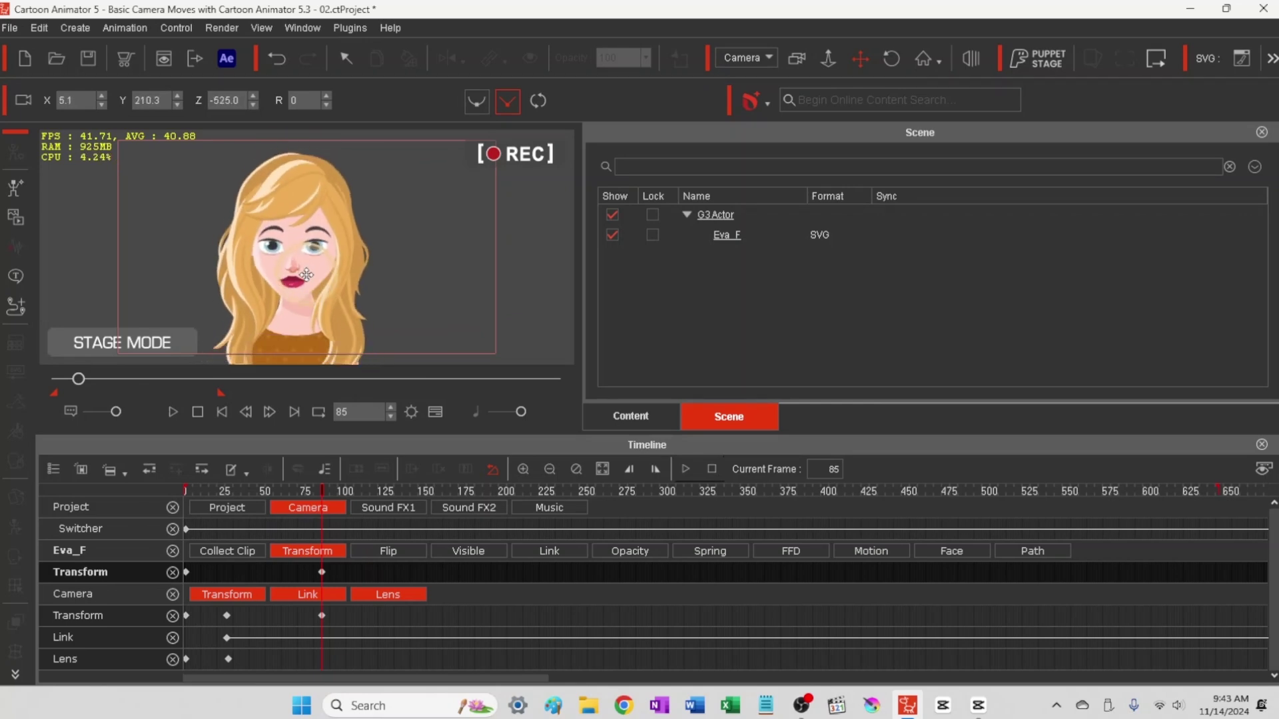
{"action": "left_click_drag", "start_coordinate": [306, 274], "coordinate": [305, 273]}
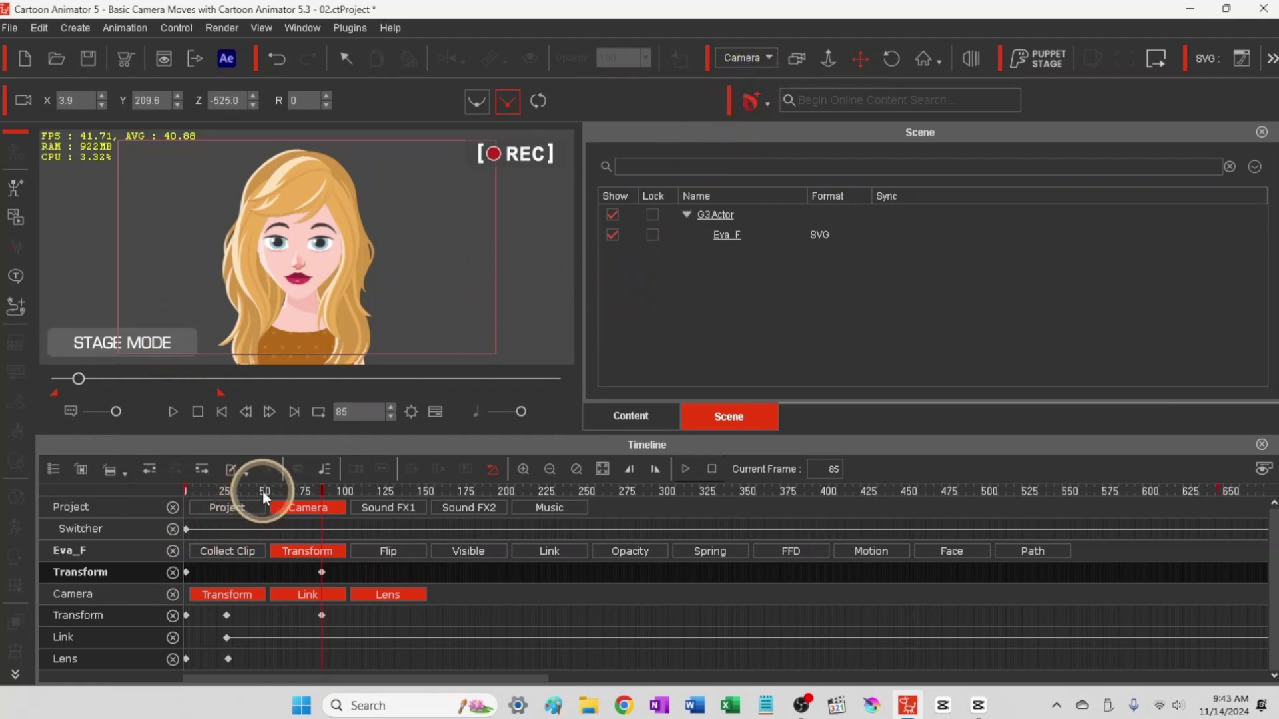
{"action": "left_click_drag", "start_coordinate": [264, 498], "coordinate": [359, 512]}
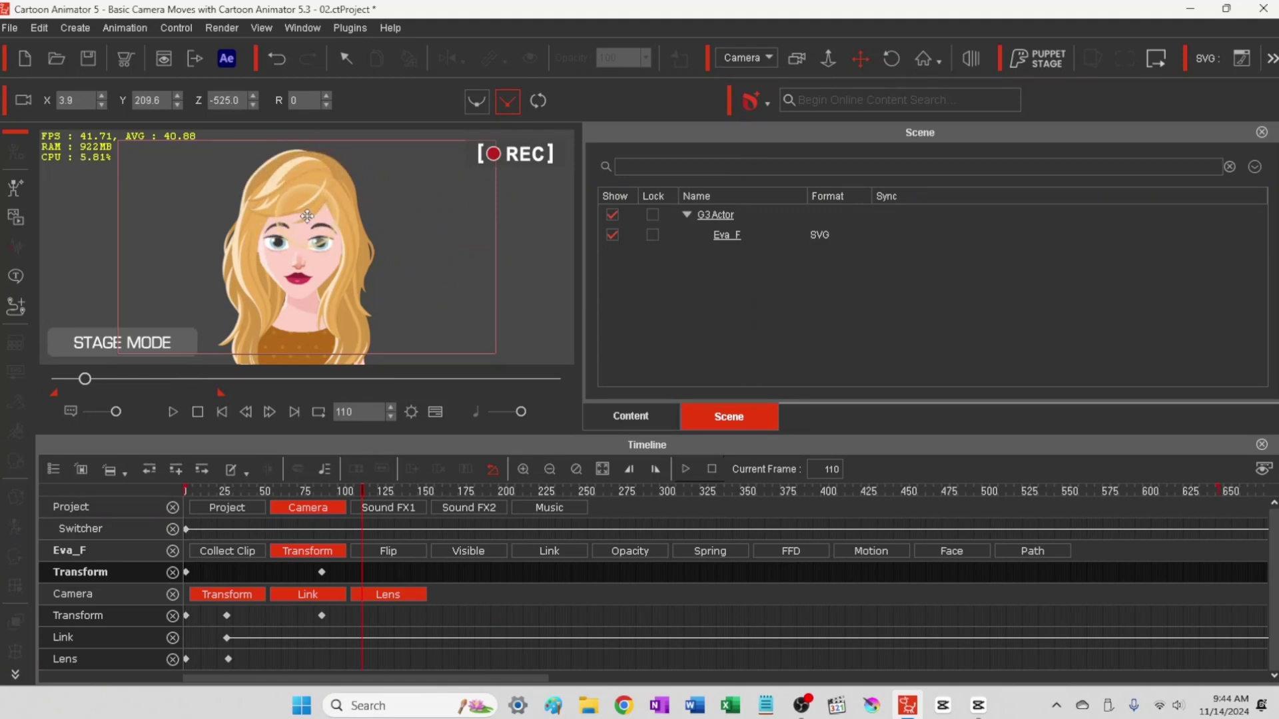
Tilt Eva_F's head slightly down with face key editing, then move the playhead to frames 117 and 200
{"action": "left_click", "coordinate": [721, 235]}
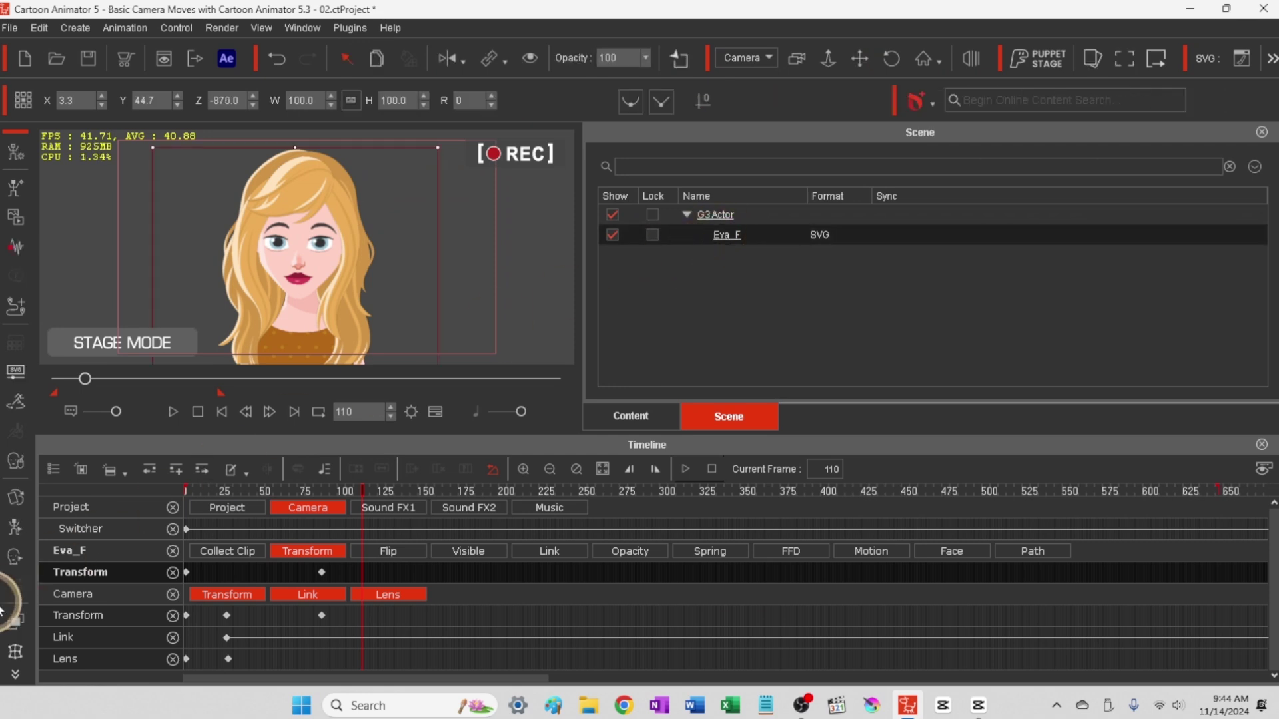
{"action": "left_click", "coordinate": [15, 556]}
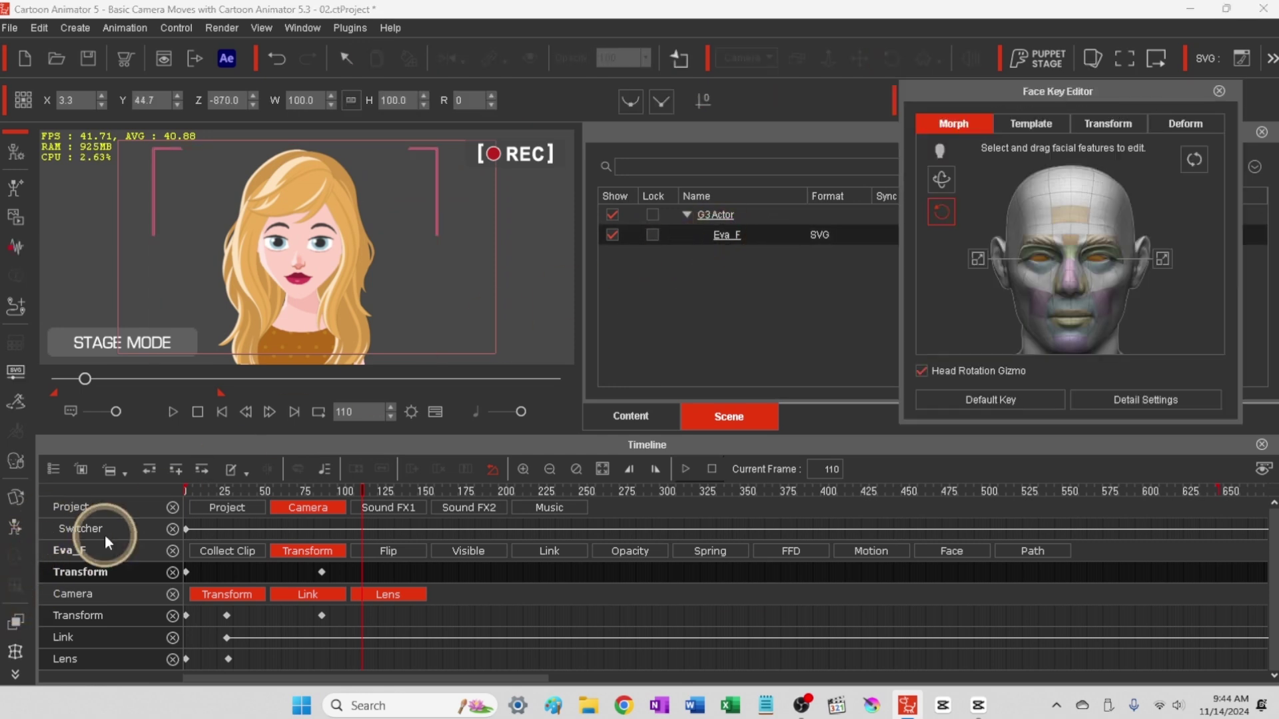
{"action": "left_click", "coordinate": [941, 212]}
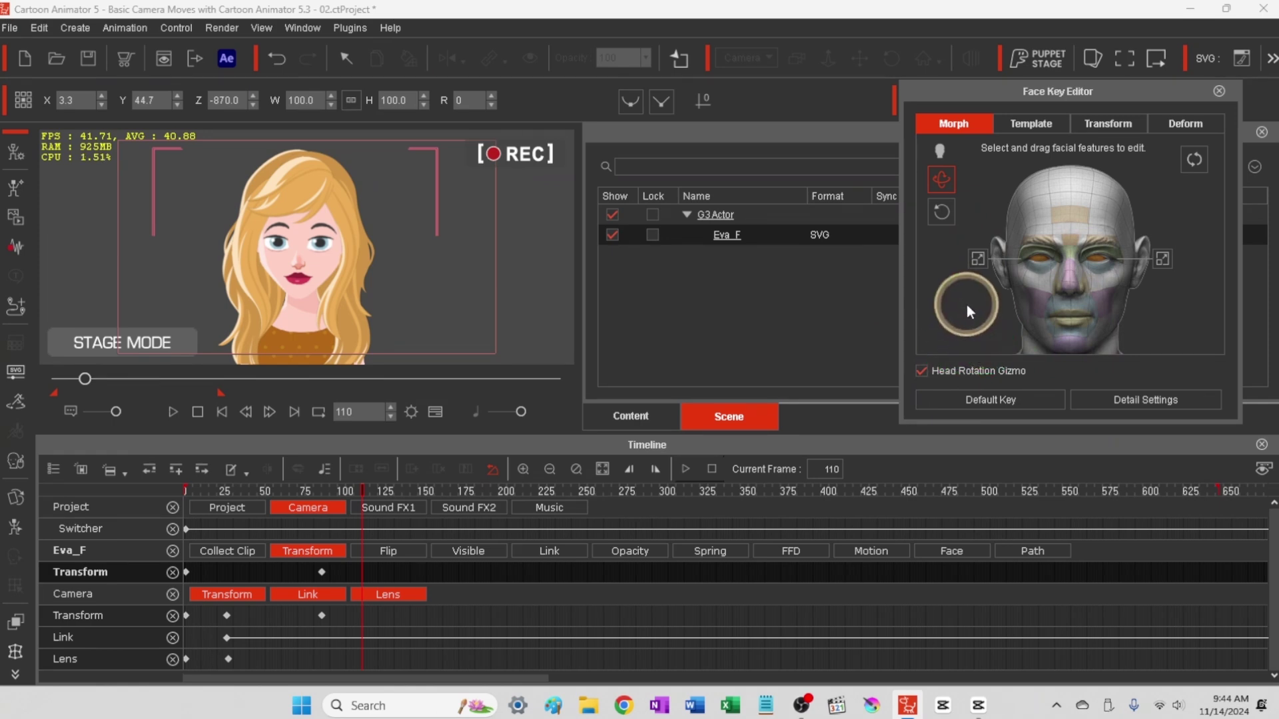
{"action": "left_click_drag", "start_coordinate": [938, 247], "coordinate": [1112, 303]}
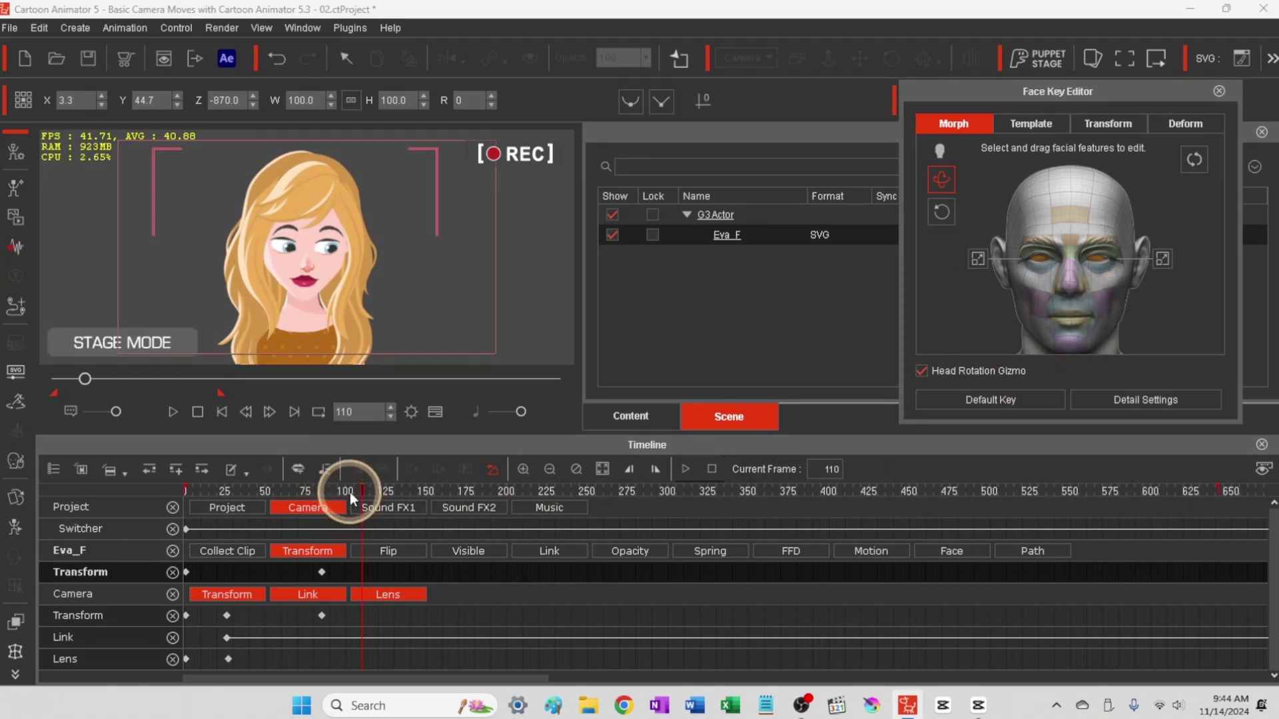
{"action": "left_click_drag", "start_coordinate": [324, 490], "coordinate": [393, 496]}
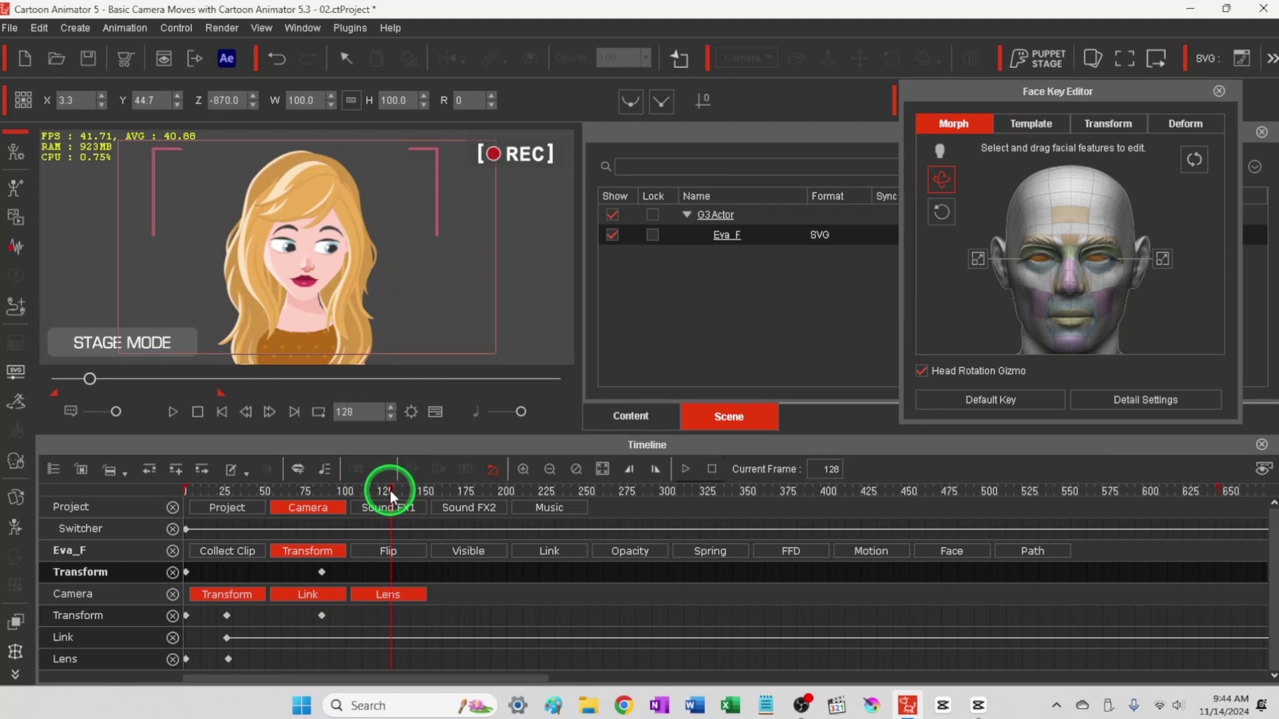
{"action": "left_click", "coordinate": [508, 616]}
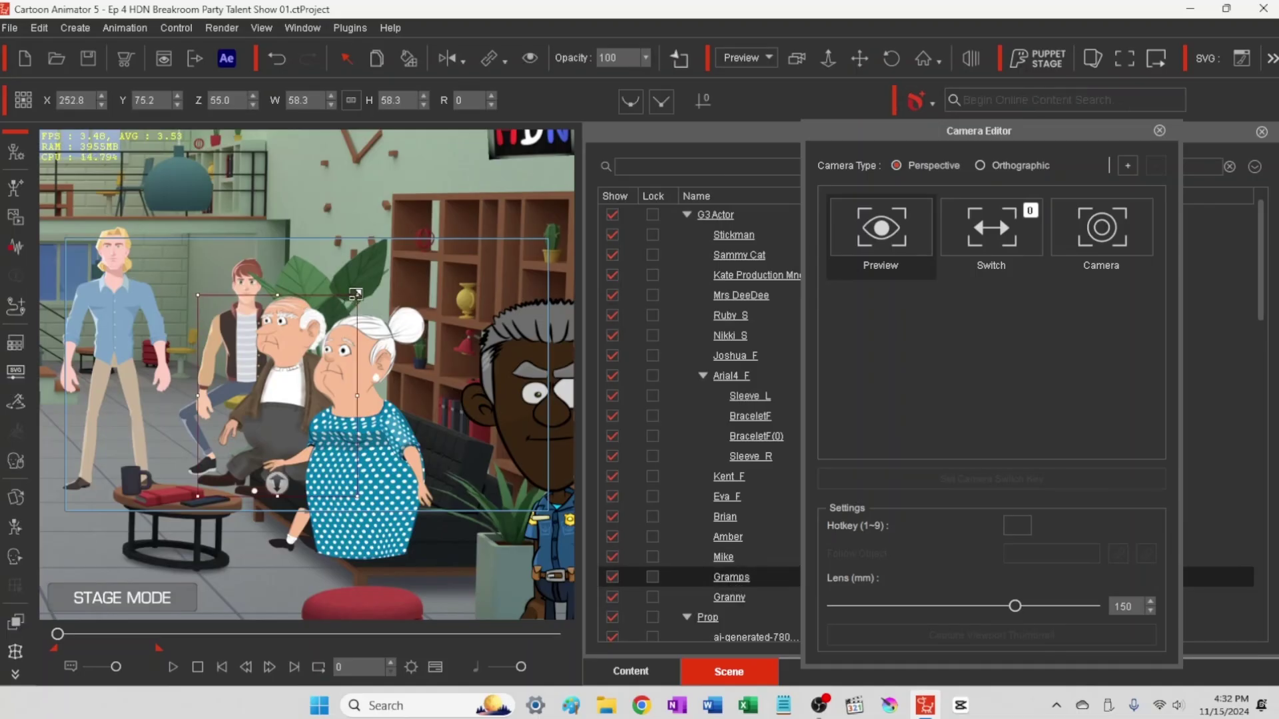
Scale Gramps down to fit the couch, and undo a trial resize of Granny
{"action": "left_click_drag", "start_coordinate": [355, 294], "coordinate": [333, 317]}
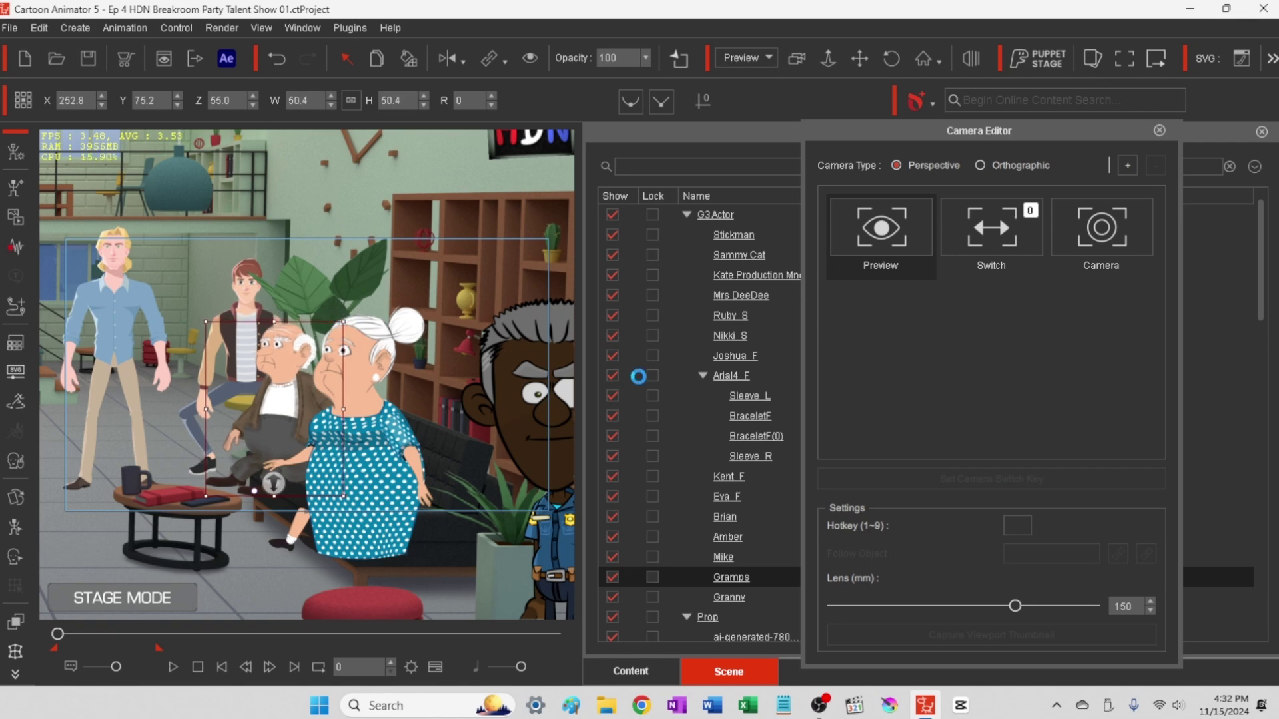
{"action": "left_click", "coordinate": [369, 355]}
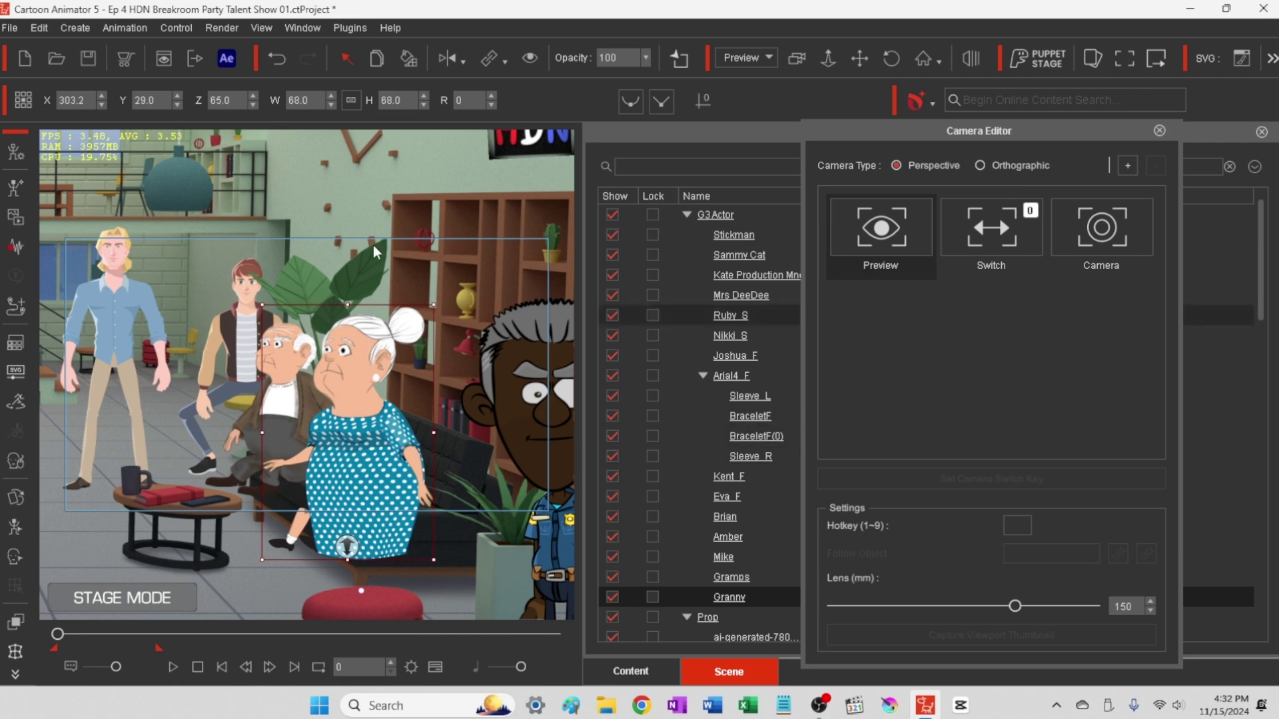
{"action": "left_click_drag", "start_coordinate": [434, 304], "coordinate": [419, 335]}
{"action": "key", "text": "ctrl+z"}
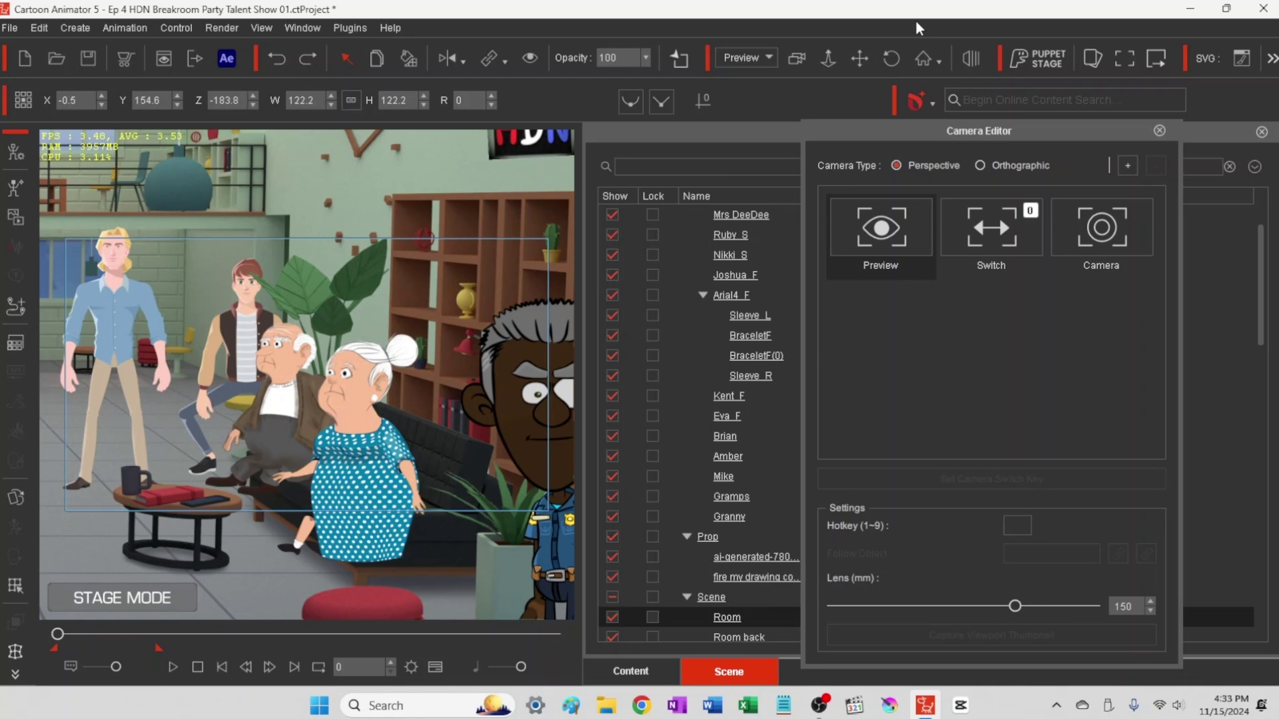
Zoom the stage view in and pan to center Gramps and Granny on the couch
{"action": "left_click", "coordinate": [859, 58]}
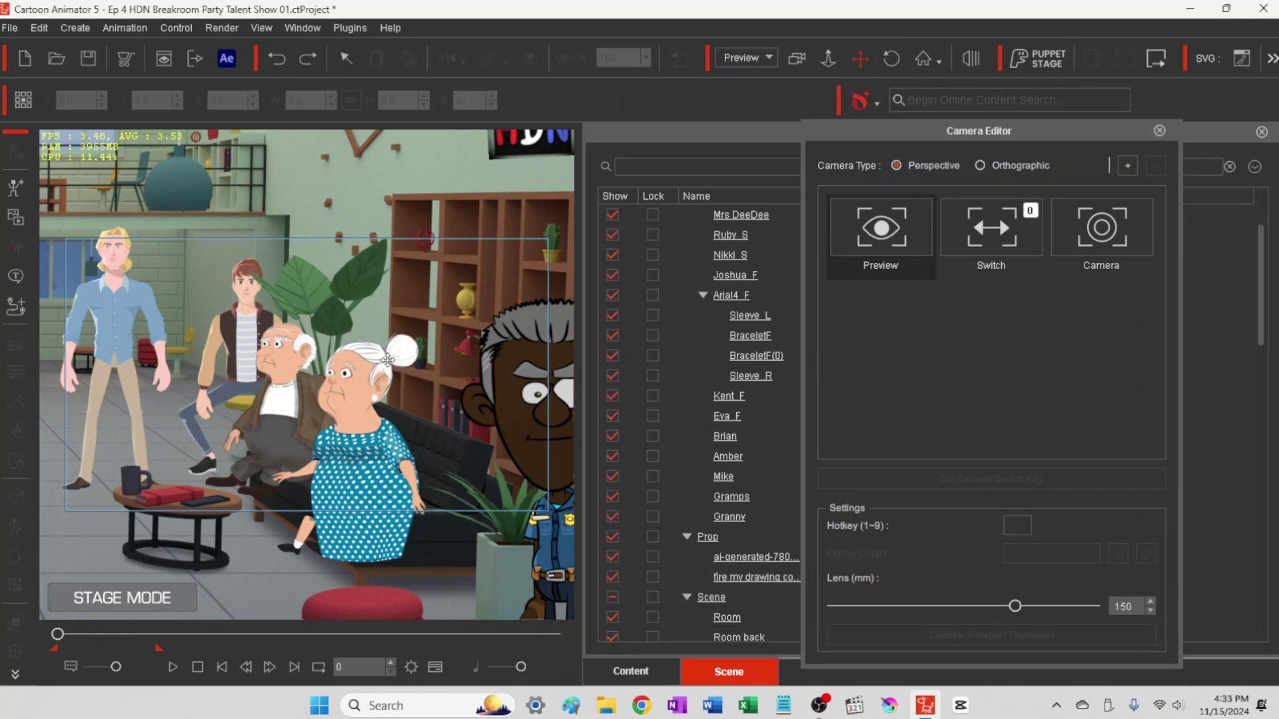
{"action": "scroll", "coordinate": [346, 419], "scroll_direction": "up", "scroll_amount": 2}
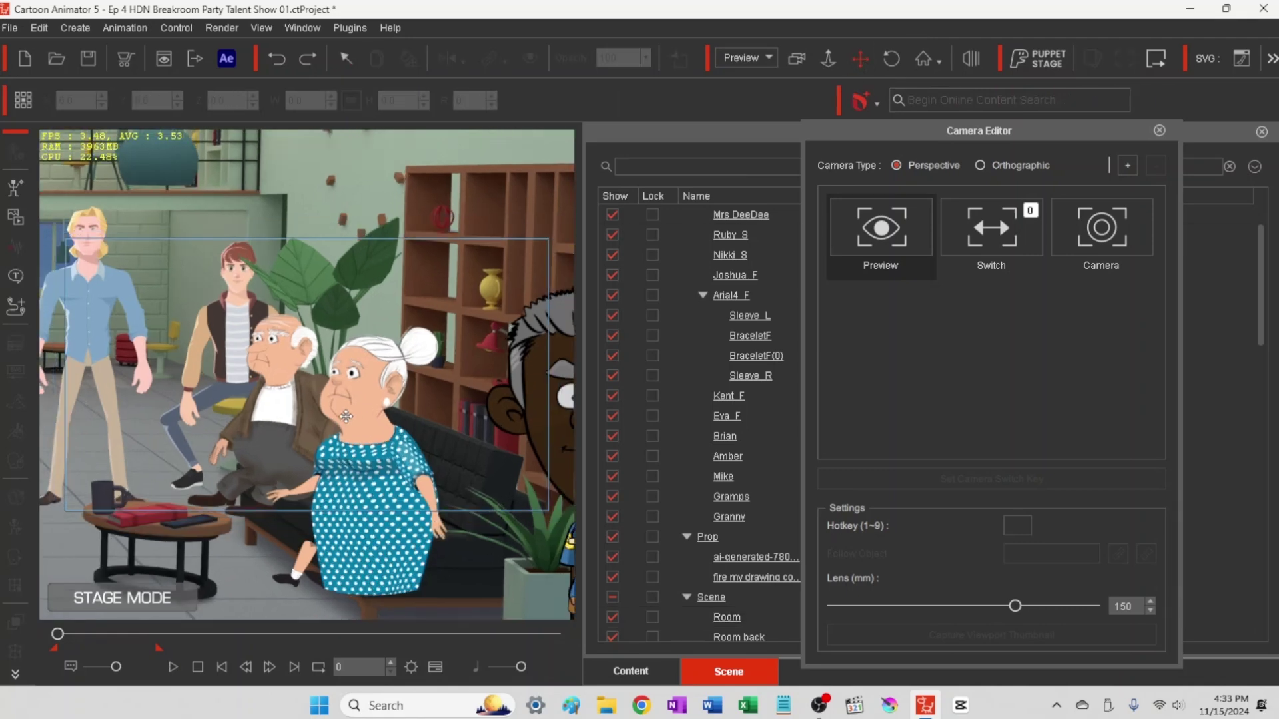
{"action": "scroll", "coordinate": [343, 417], "scroll_direction": "up", "scroll_amount": 2}
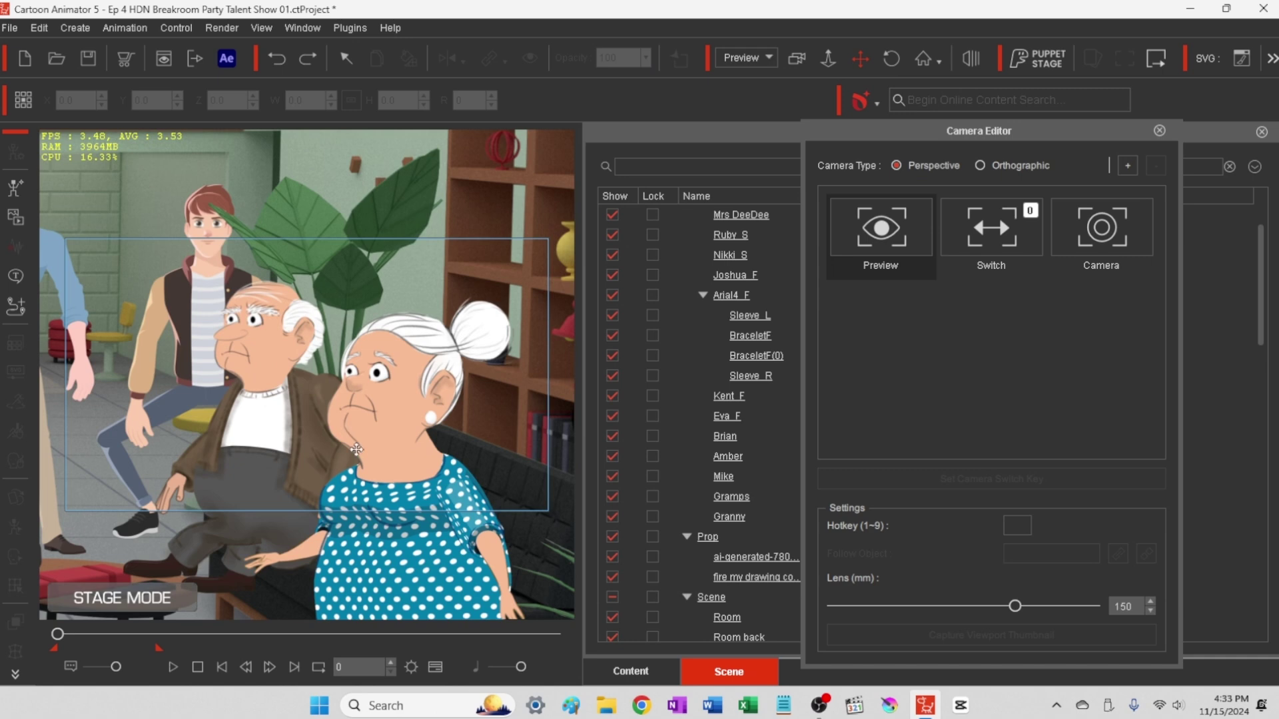
{"action": "scroll", "coordinate": [357, 449], "scroll_direction": "up", "scroll_amount": 2}
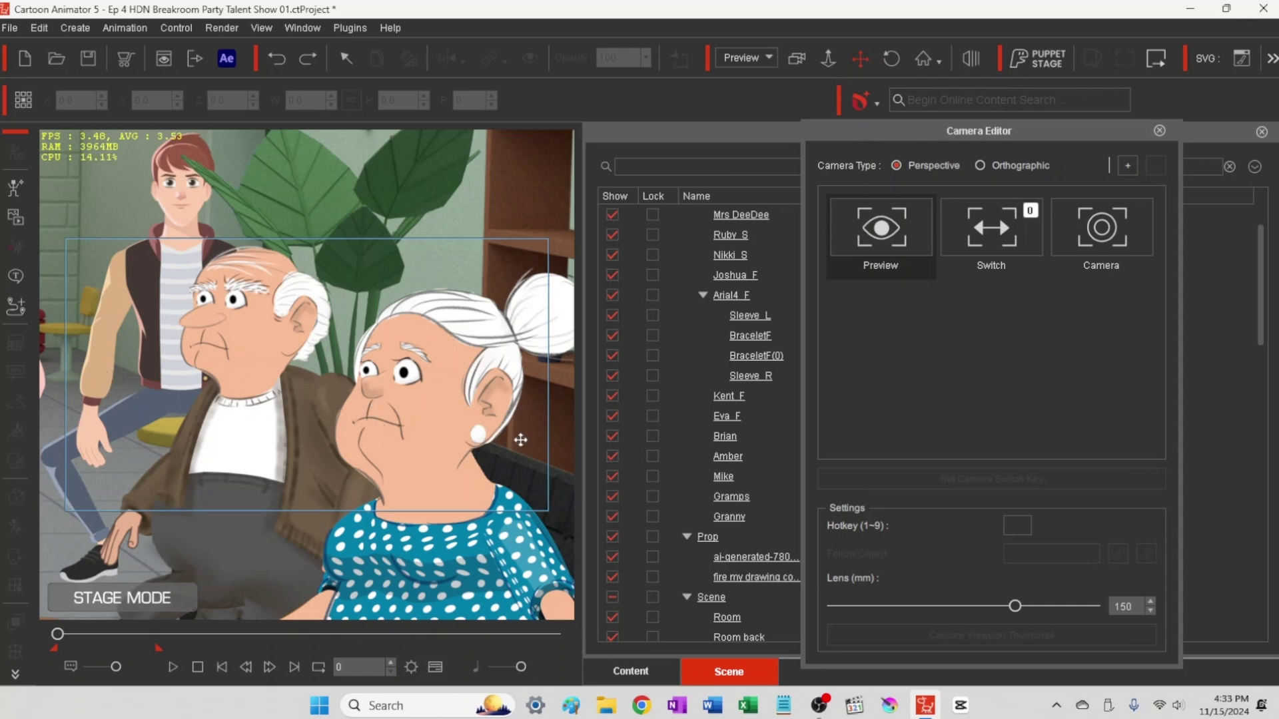
{"action": "left_click_drag", "start_coordinate": [520, 440], "coordinate": [447, 453]}
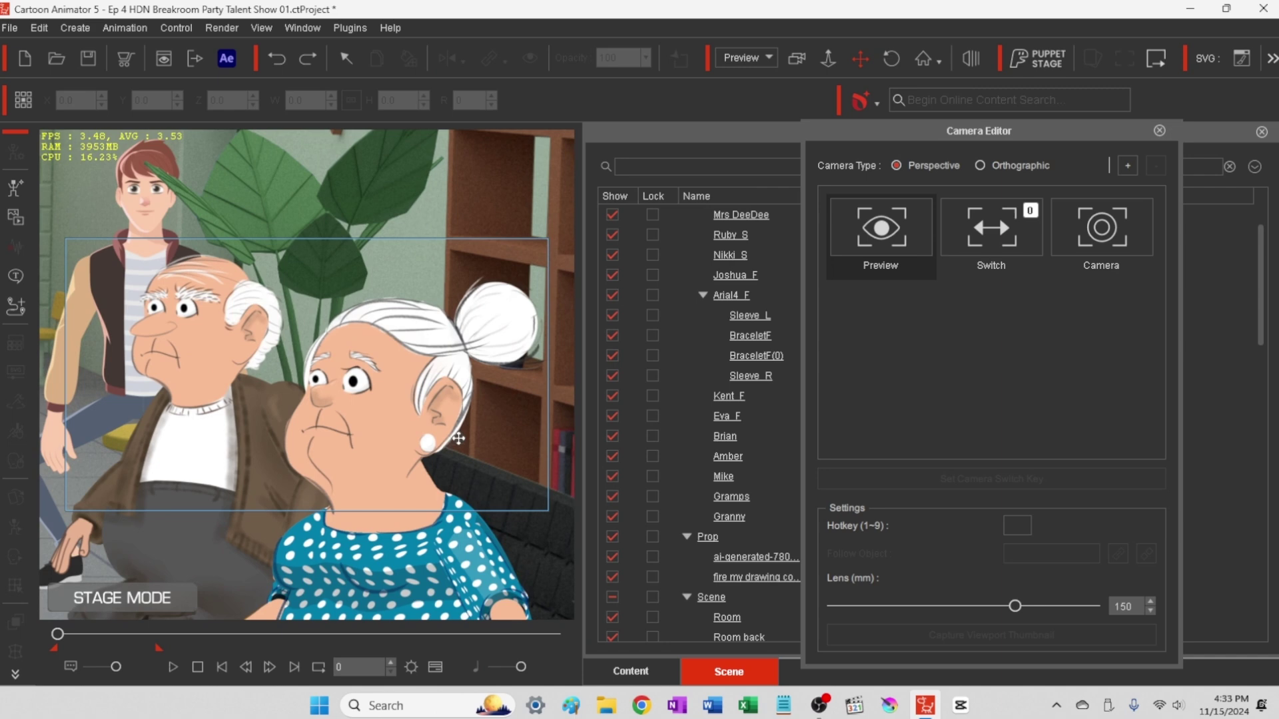
{"action": "scroll", "coordinate": [464, 437], "scroll_direction": "down", "scroll_amount": 2}
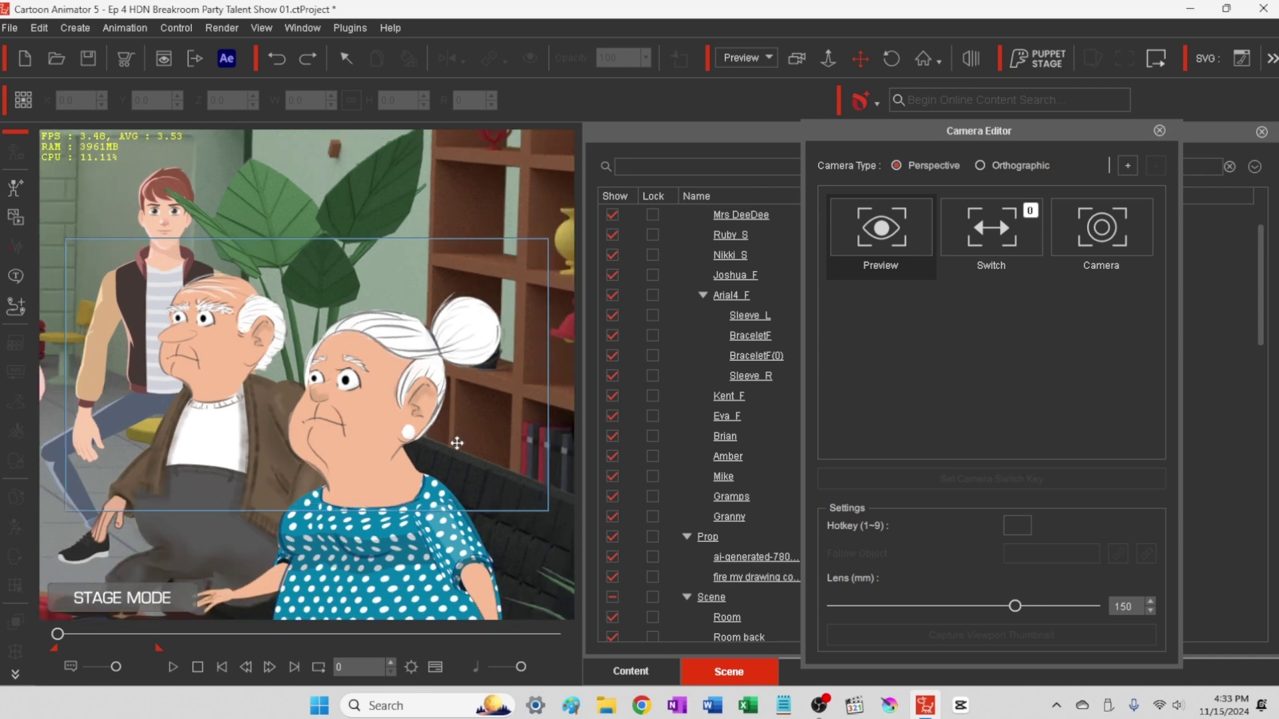
{"action": "scroll", "coordinate": [456, 443], "scroll_direction": "up", "scroll_amount": 2}
{"action": "scroll", "coordinate": [451, 450], "scroll_direction": "down", "scroll_amount": 1}
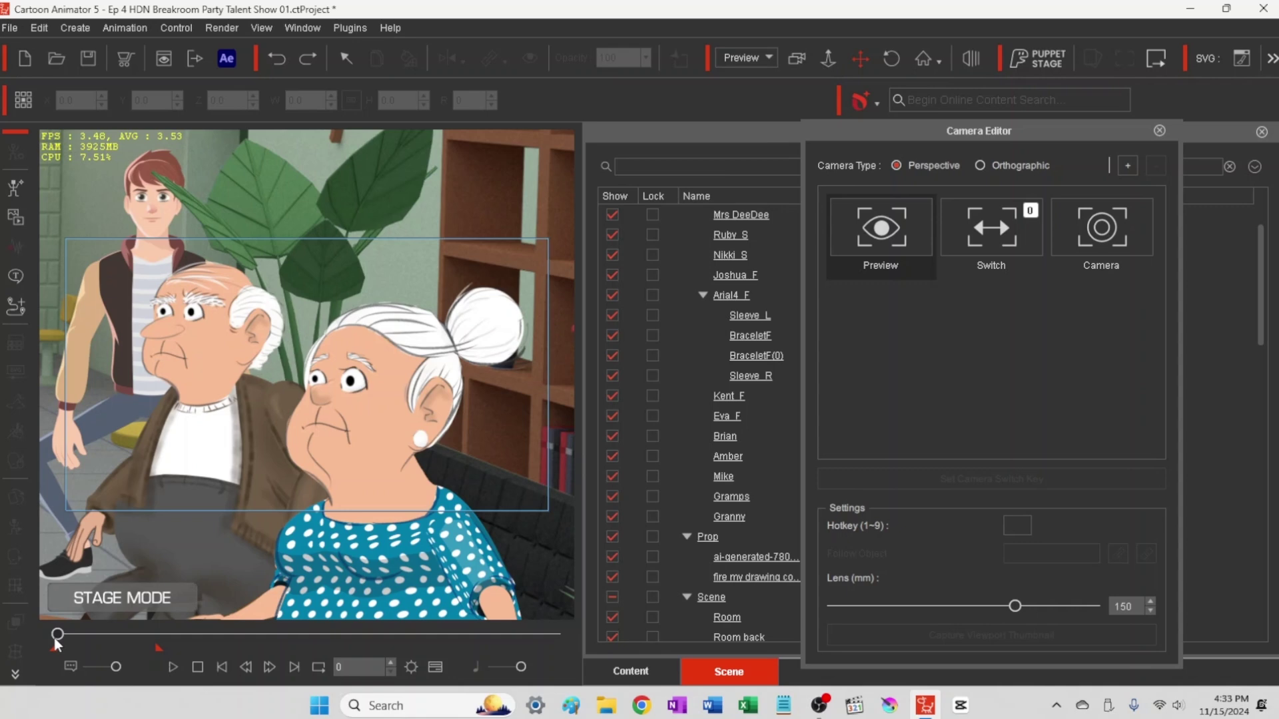
{"action": "left_click_drag", "start_coordinate": [55, 636], "coordinate": [20, 624]}
Create Camera(0) from the close-up view and give it a camera switch key at frame 0
{"action": "left_click", "coordinate": [1128, 166]}
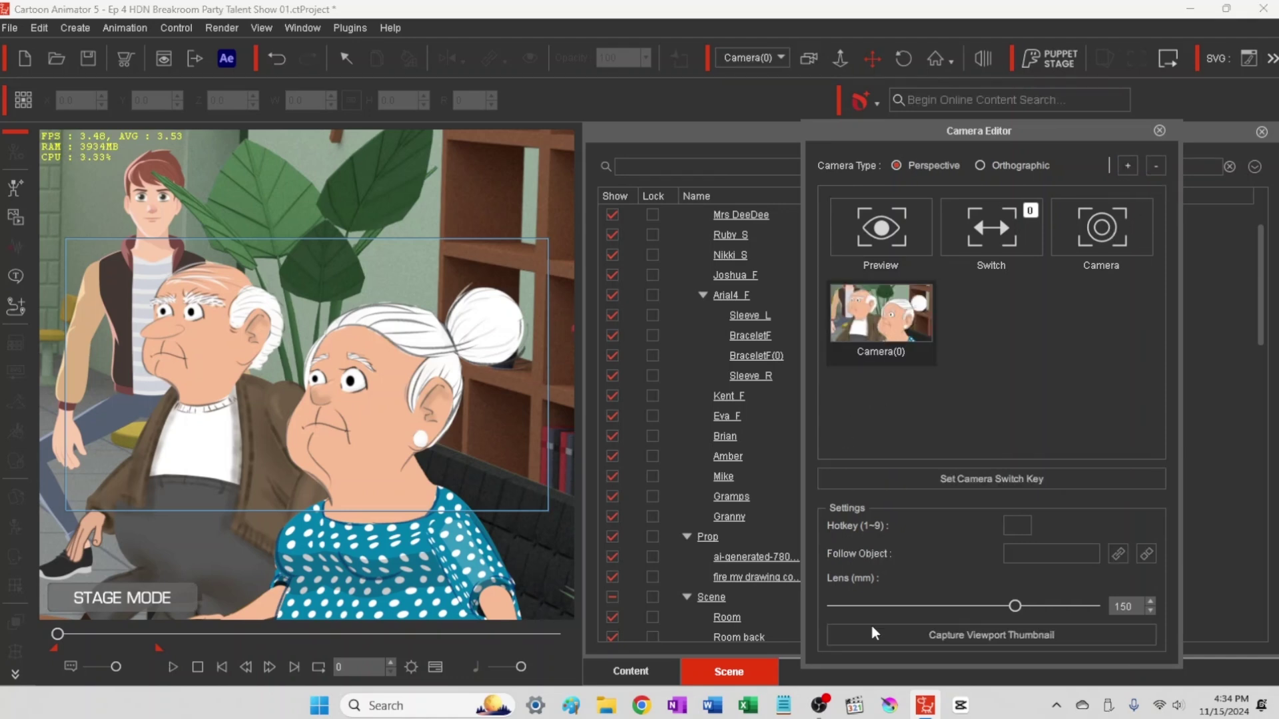
{"action": "left_click", "coordinate": [989, 480]}
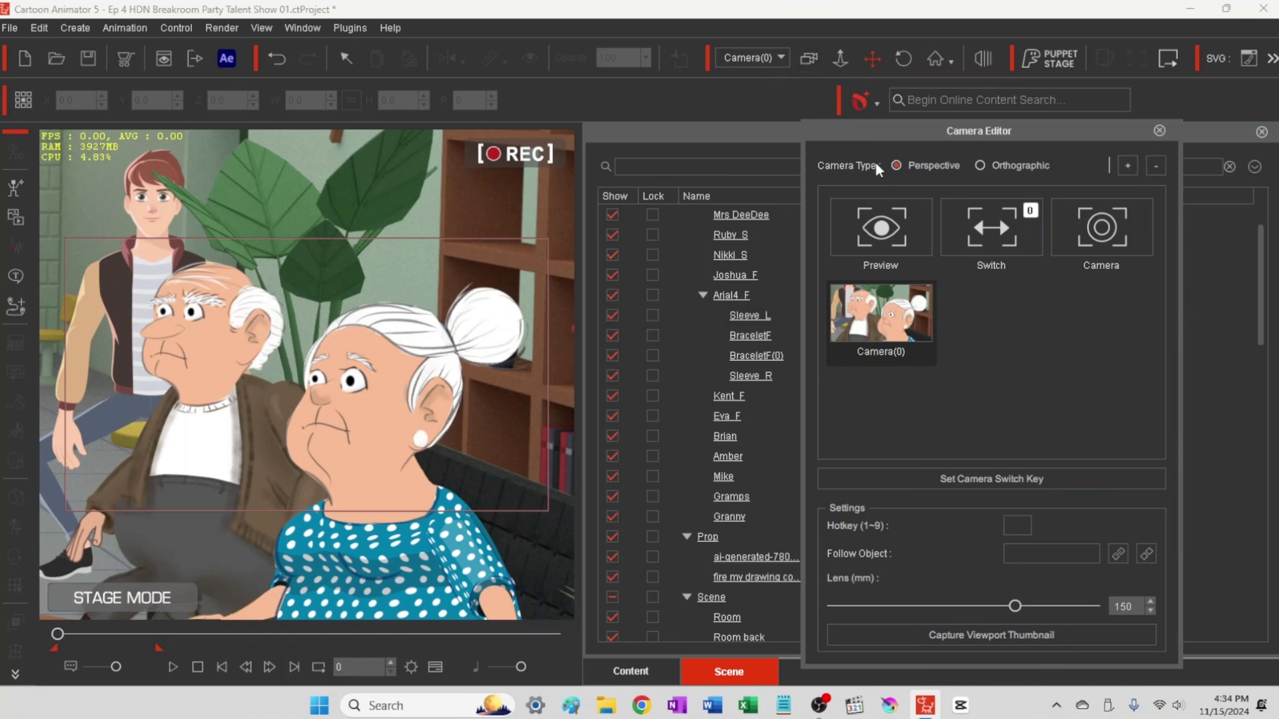
Switch back to the Preview camera and zoom out to a wide breakroom shot
{"action": "left_click", "coordinate": [881, 230]}
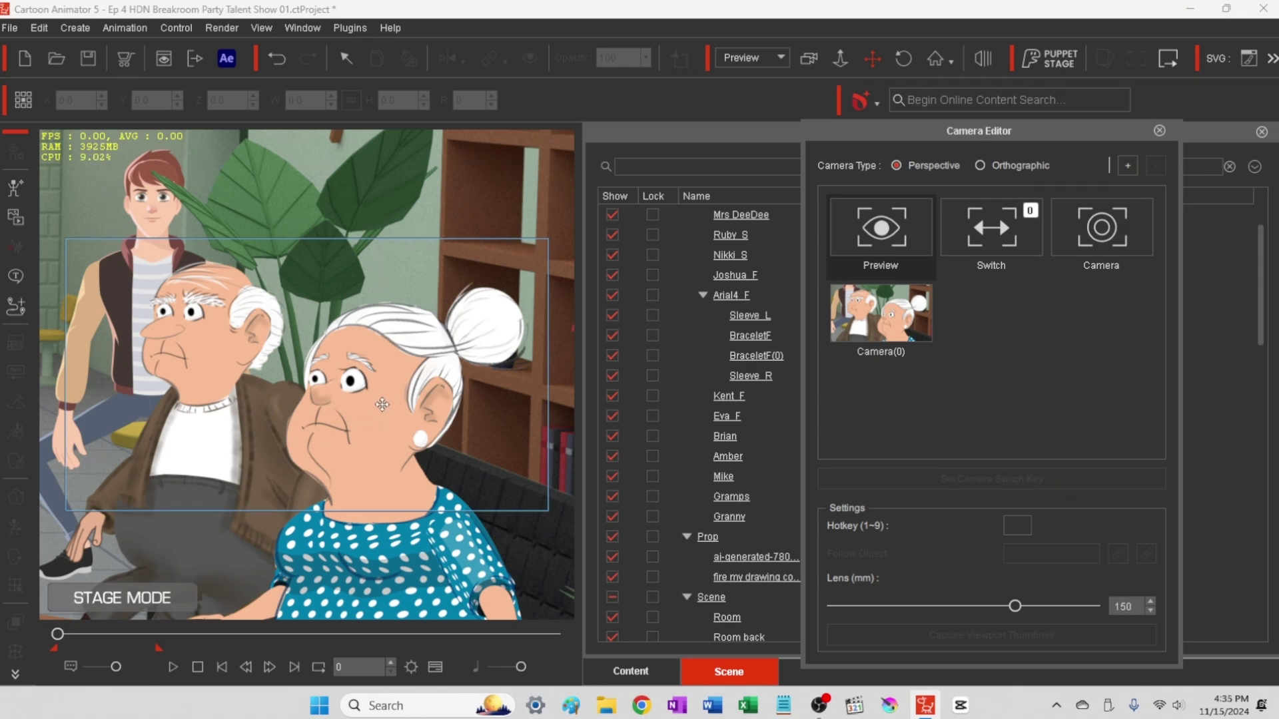
{"action": "scroll", "coordinate": [382, 404], "scroll_direction": "down", "scroll_amount": 5}
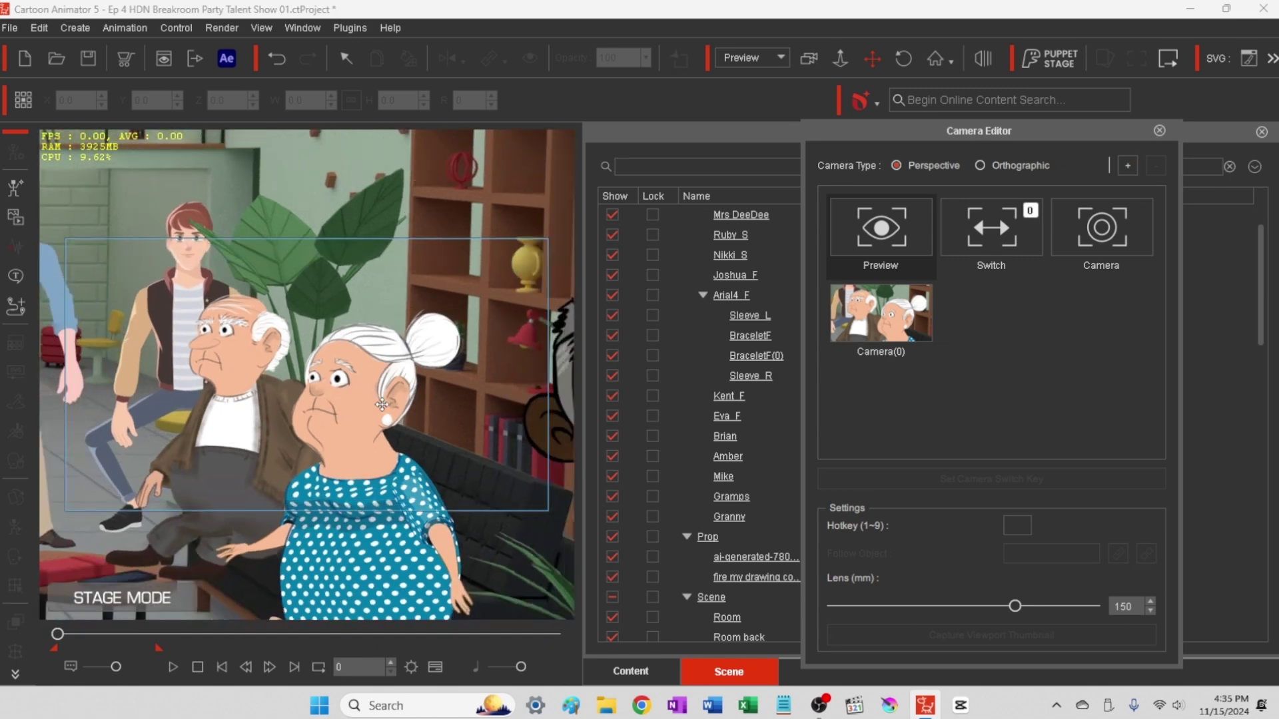
{"action": "scroll", "coordinate": [381, 404], "scroll_direction": "down", "scroll_amount": 4}
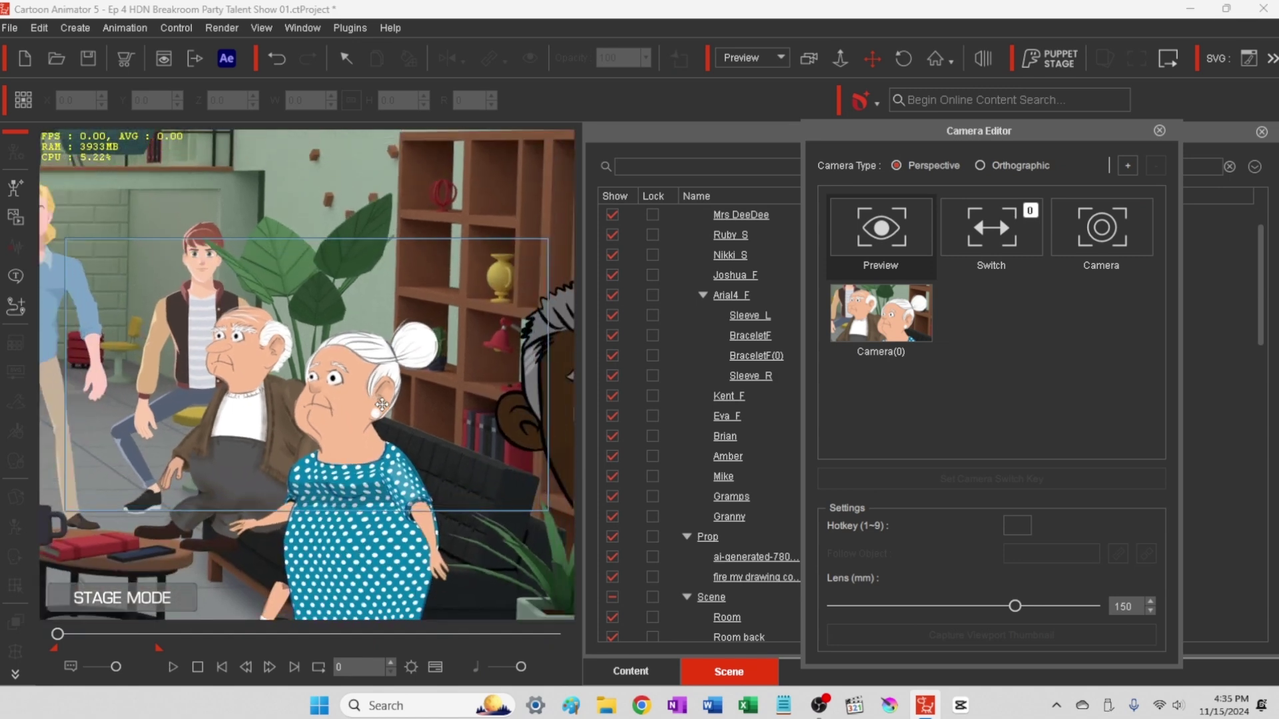
{"action": "scroll", "coordinate": [381, 406], "scroll_direction": "down", "scroll_amount": 3}
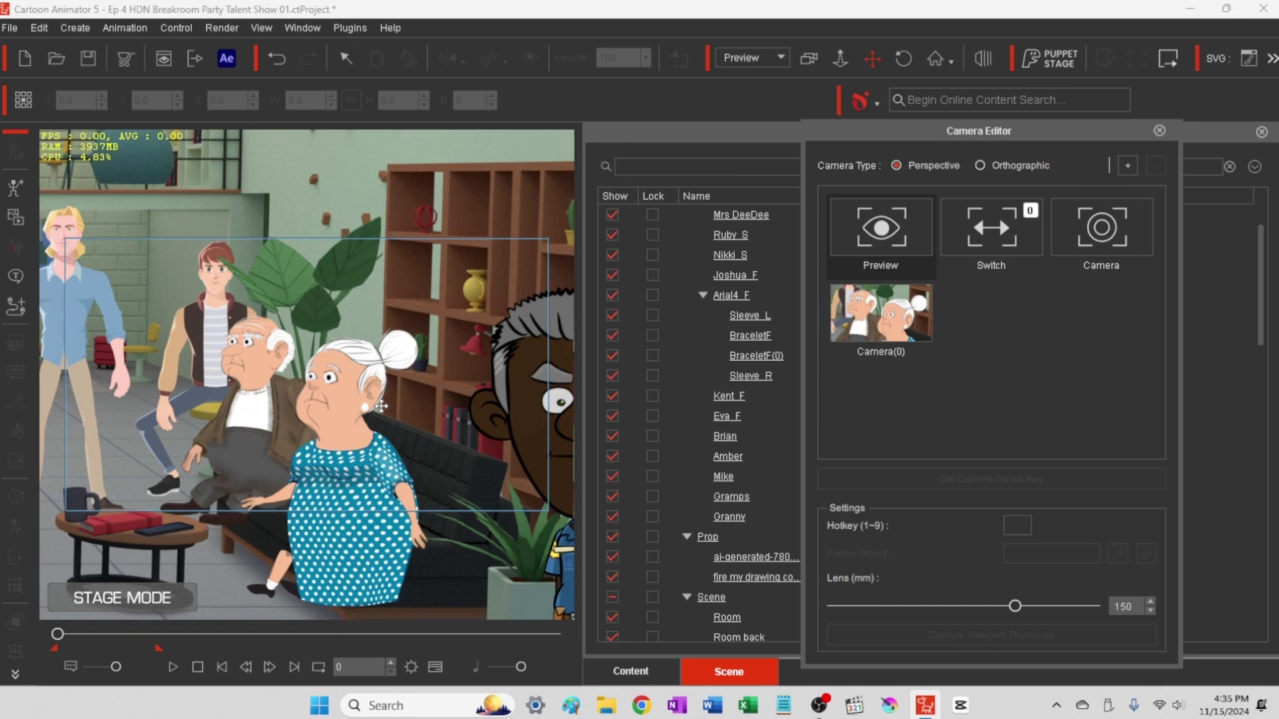
{"action": "scroll", "coordinate": [381, 406], "scroll_direction": "down", "scroll_amount": 1}
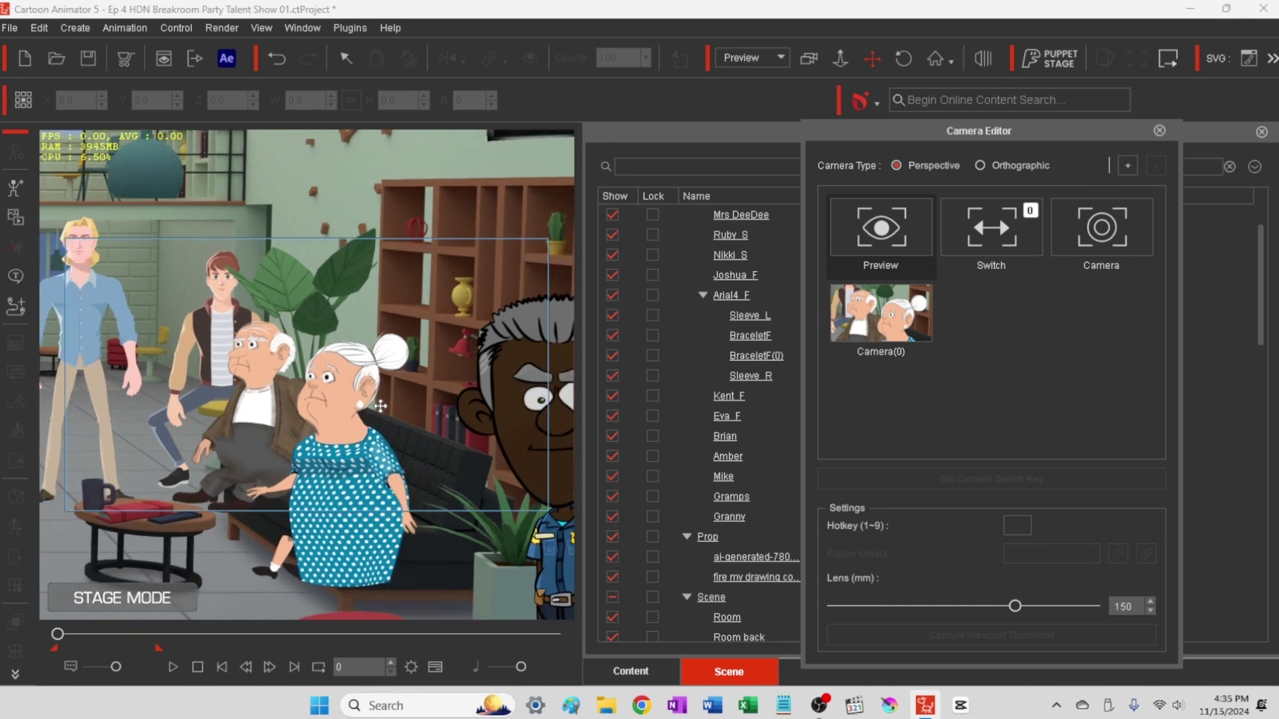
{"action": "scroll", "coordinate": [380, 405], "scroll_direction": "down", "scroll_amount": 2}
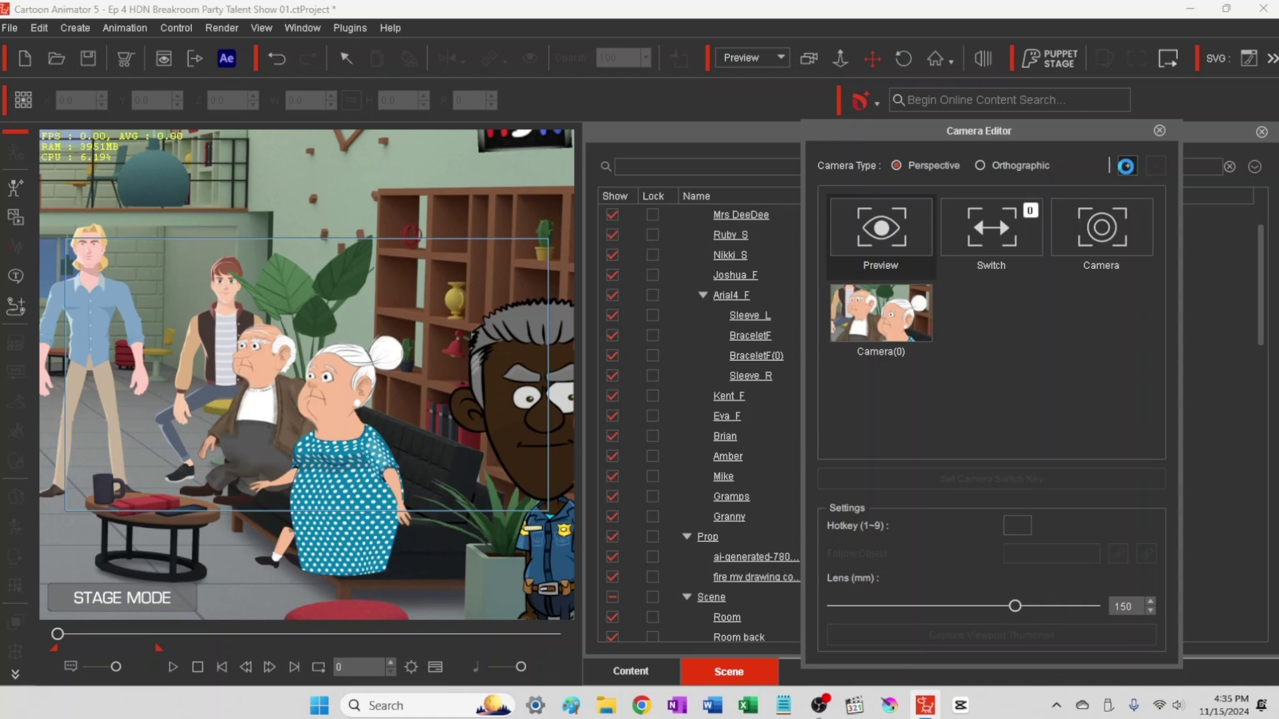
Add Camera(1) from the wide view, then dolly it in on Gramps and Granny at frame 394
{"action": "left_click", "coordinate": [1125, 166]}
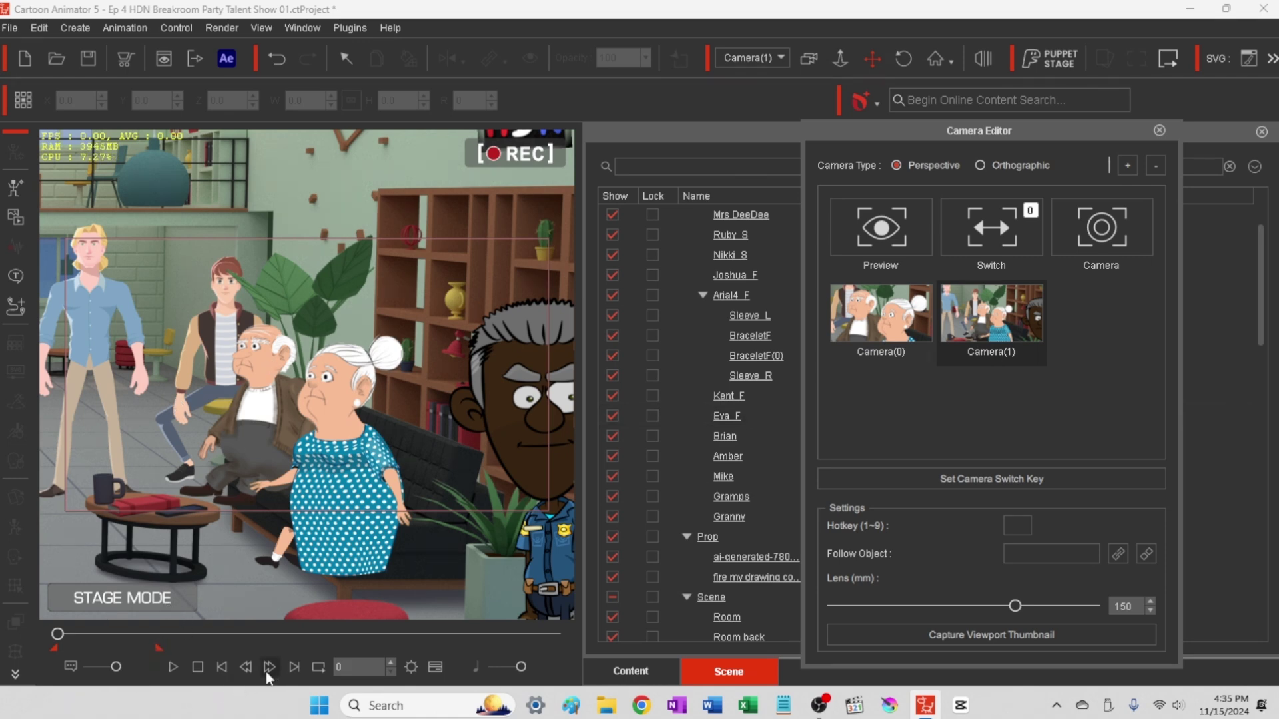
{"action": "left_click", "coordinate": [293, 664]}
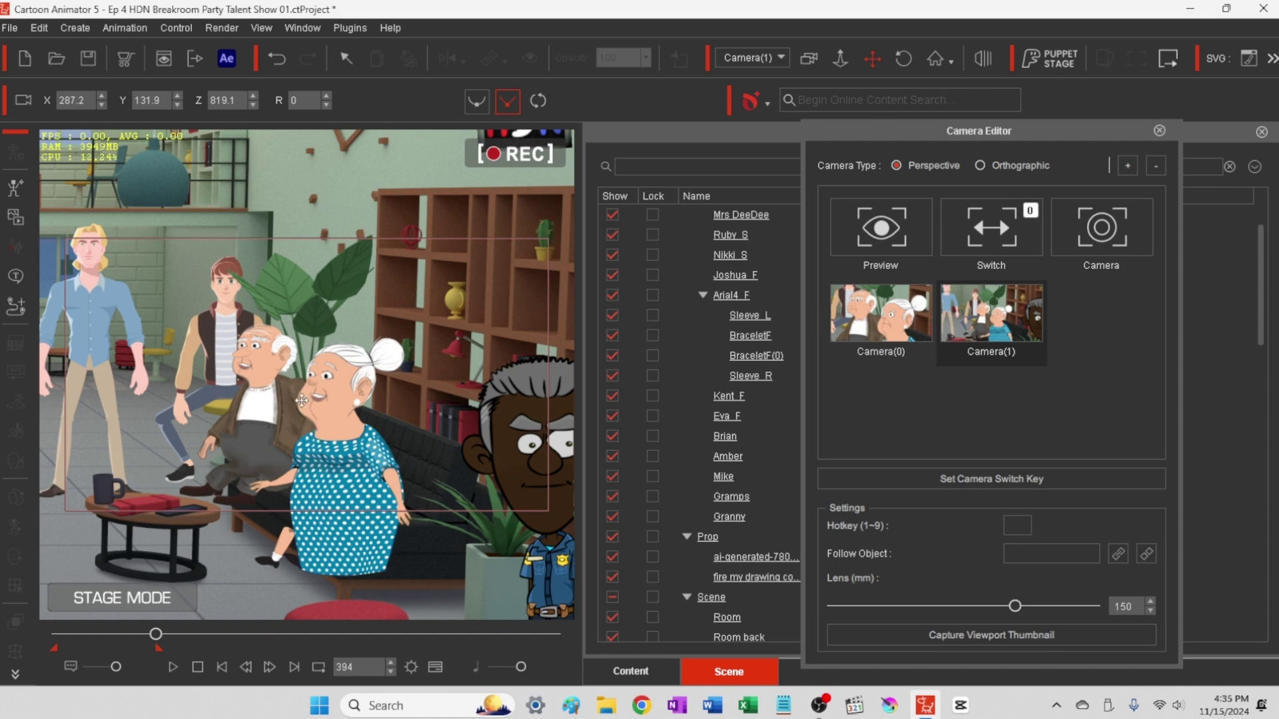
{"action": "scroll", "coordinate": [299, 411], "scroll_direction": "down", "scroll_amount": 3}
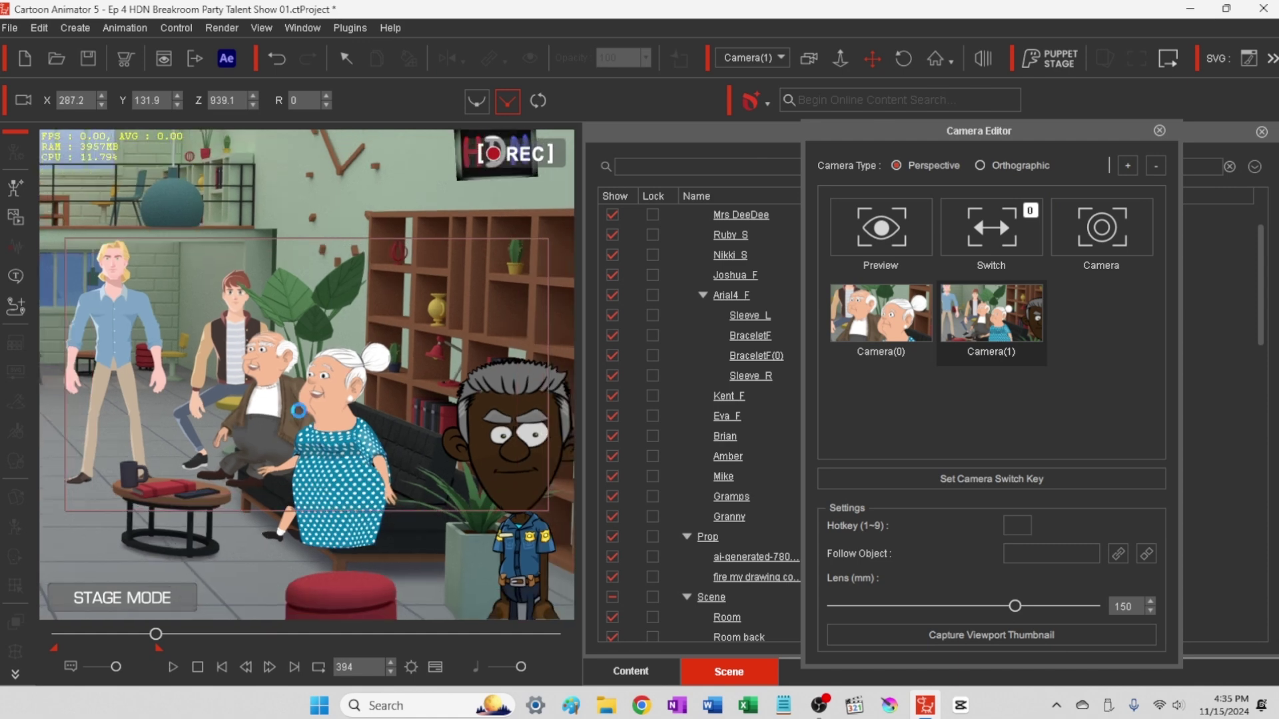
{"action": "scroll", "coordinate": [298, 411], "scroll_direction": "up", "scroll_amount": 7}
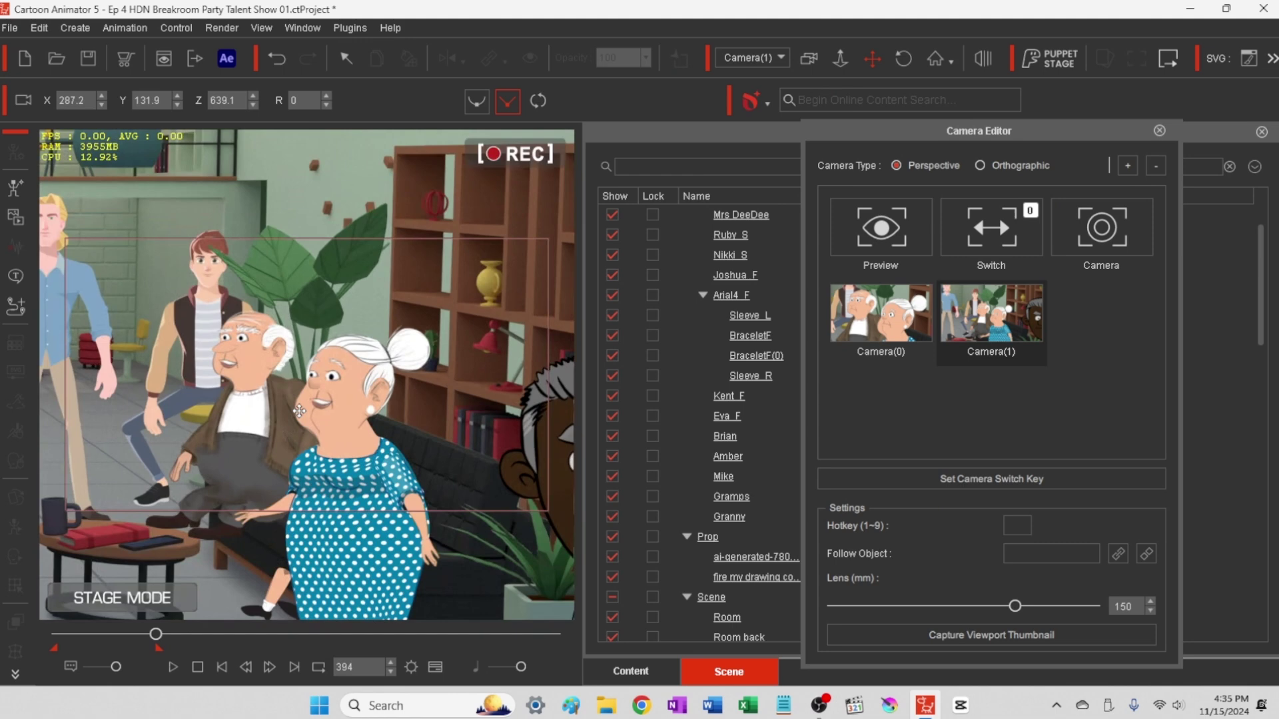
{"action": "scroll", "coordinate": [299, 410], "scroll_direction": "up", "scroll_amount": 5}
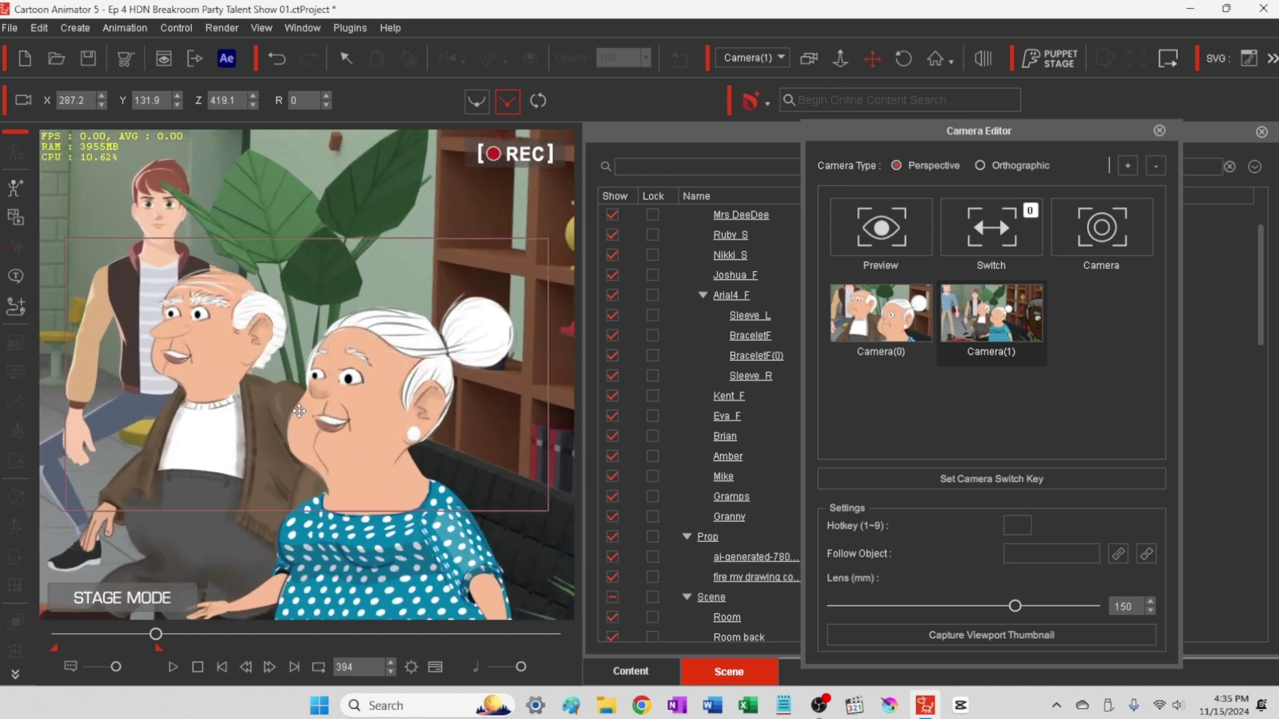
{"action": "scroll", "coordinate": [299, 411], "scroll_direction": "down", "scroll_amount": 1}
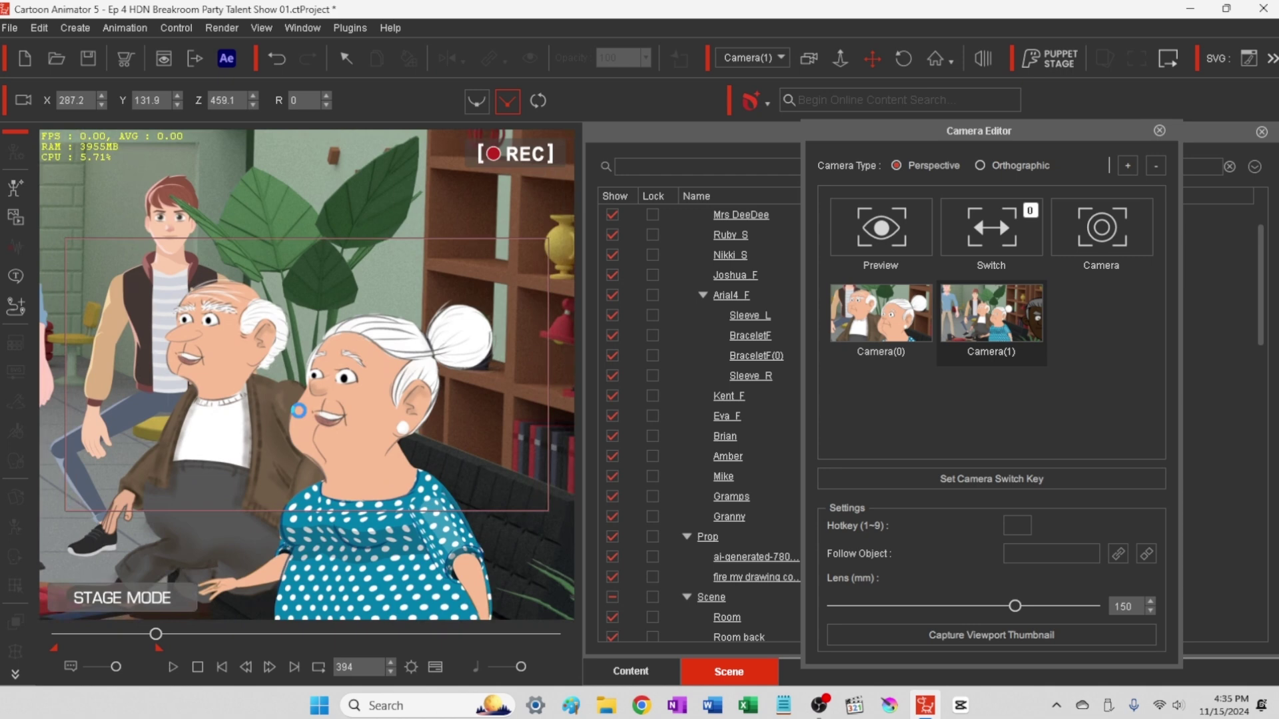
{"action": "scroll", "coordinate": [299, 411], "scroll_direction": "down", "scroll_amount": 1}
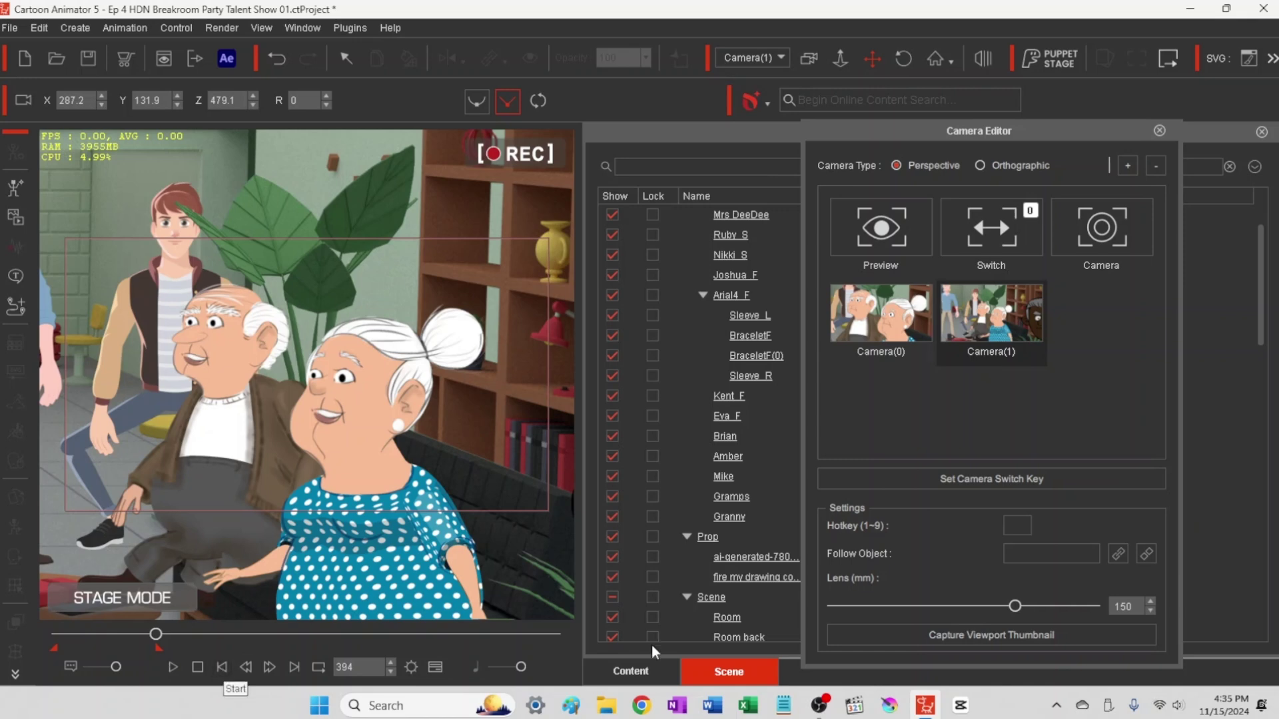
Set Camera(1)'s lens to 200 mm and scrub back to preview the push-in
{"action": "left_click_drag", "start_coordinate": [1014, 606], "coordinate": [1097, 612]}
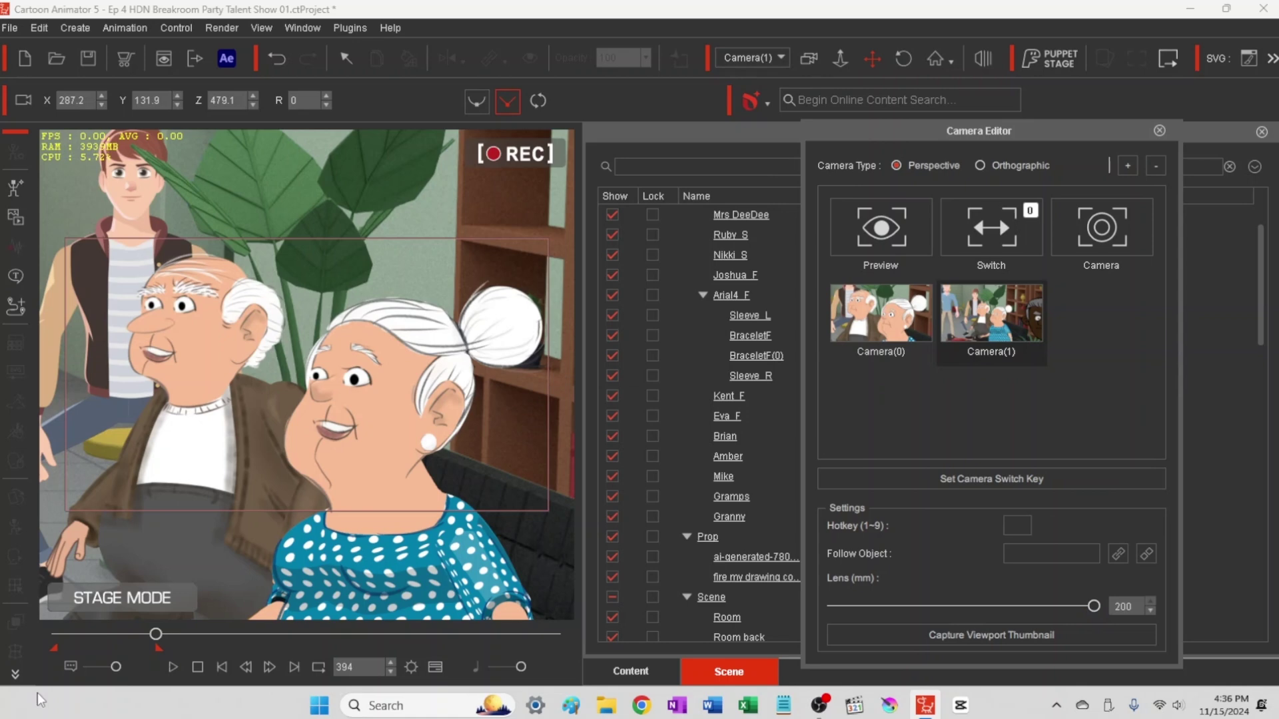
{"action": "mouse_move", "coordinate": [156, 634]}
{"action": "left_mouse_down"}
{"action": "mouse_move", "coordinate": [19, 630]}
{"action": "mouse_move", "coordinate": [94, 634]}
{"action": "mouse_move", "coordinate": [196, 669]}
{"action": "mouse_move", "coordinate": [135, 650]}
{"action": "mouse_move", "coordinate": [160, 651]}
{"action": "left_mouse_up"}
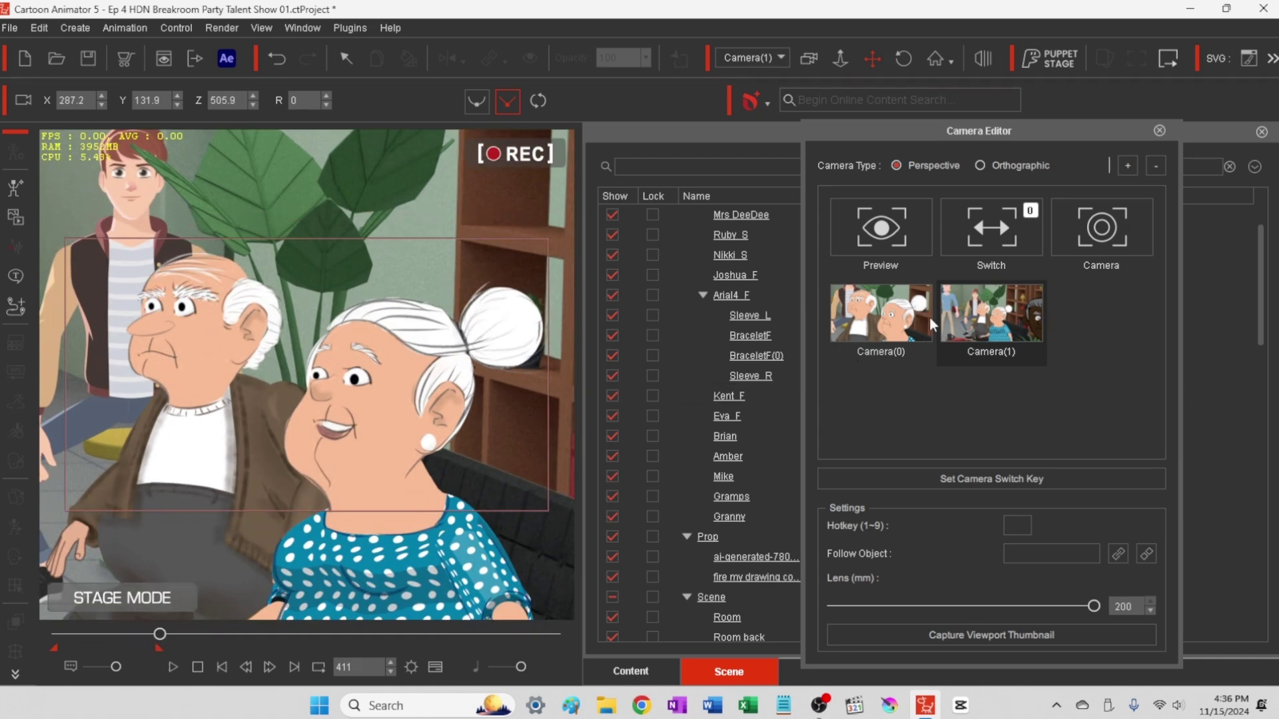
{"action": "left_click", "coordinate": [886, 321]}
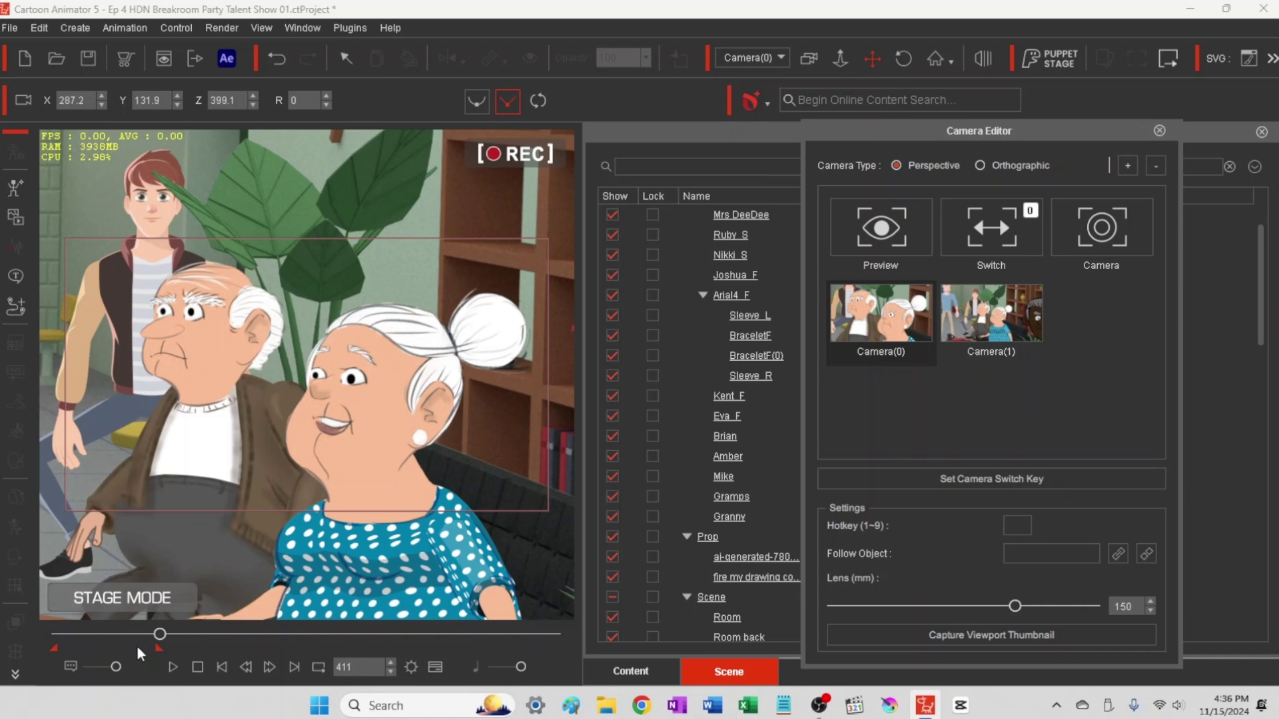
{"action": "left_click", "coordinate": [1009, 321]}
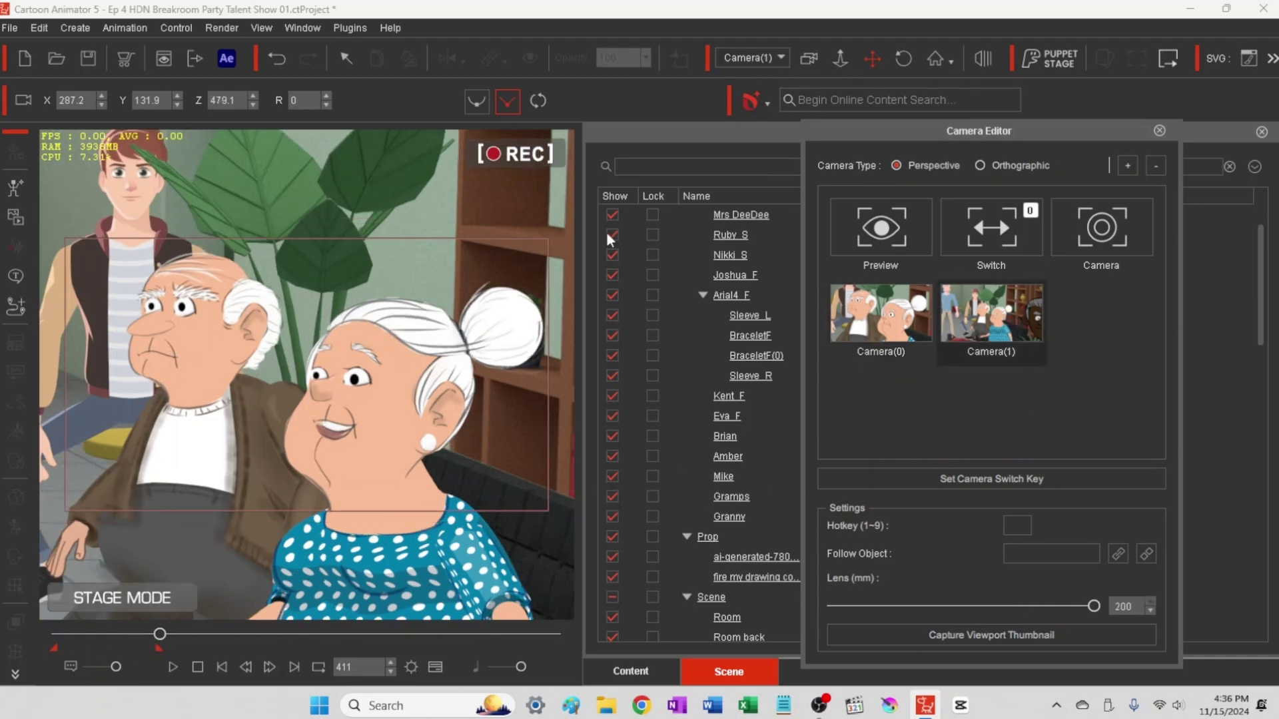